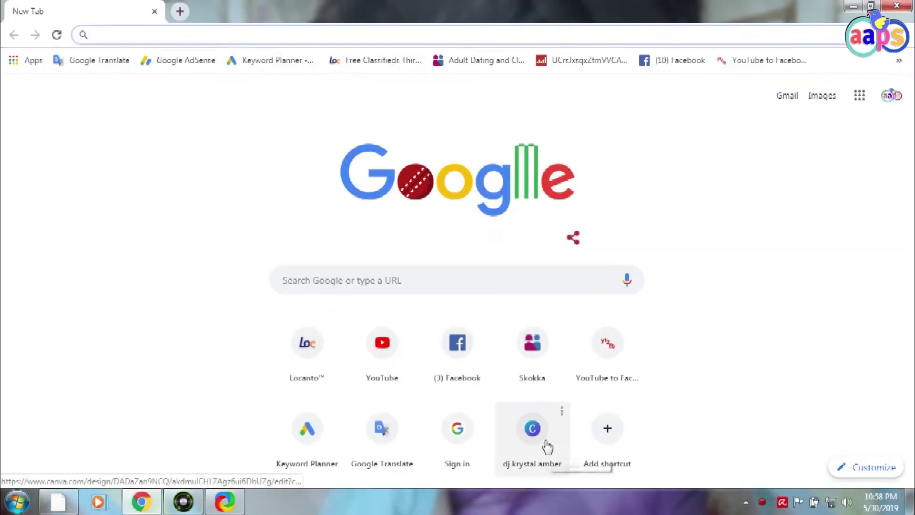
# Launch the existing YouTube thumbnail design from its desktop shortcut into the Canva editor
pyautogui.click(547, 447)
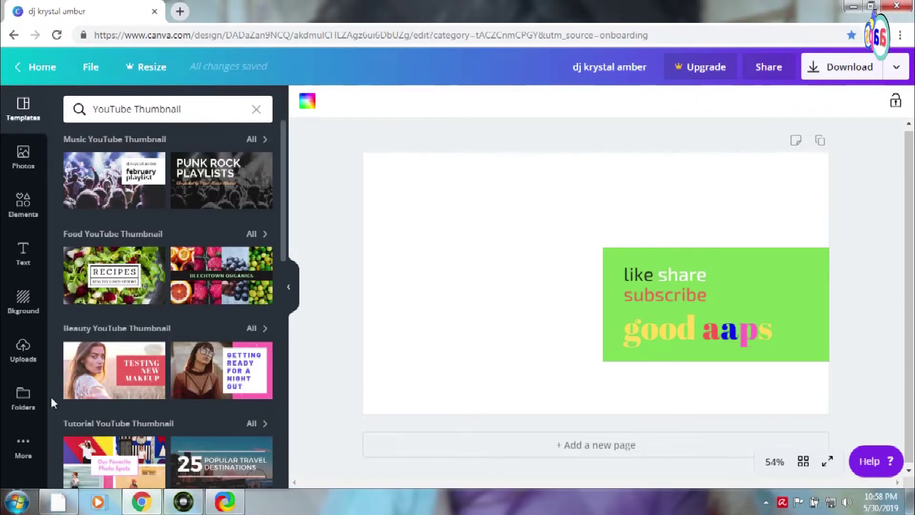
# Scroll through the stock photo library
pyautogui.click(29, 164)
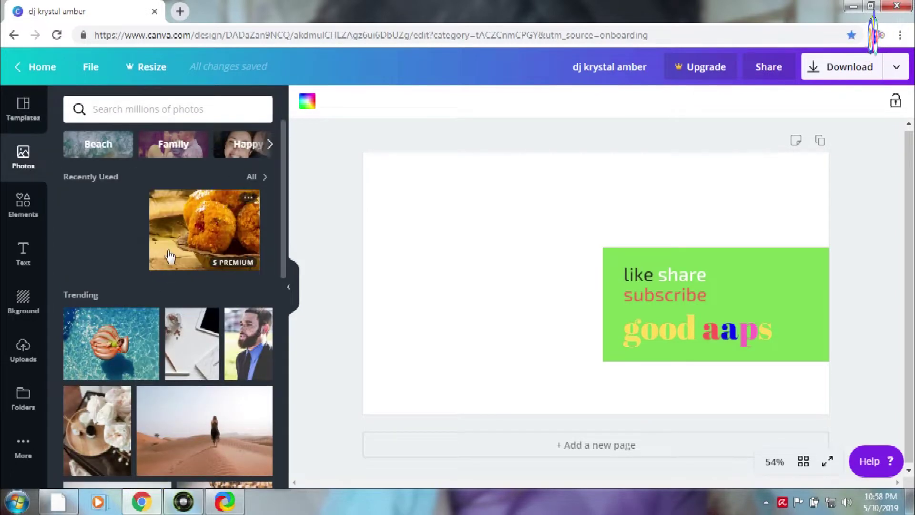
pyautogui.scroll(-4, 170, 256)
pyautogui.scroll(-2, 170, 256)
pyautogui.scroll(-1, 170, 256)
pyautogui.scroll(2, 170, 256)
pyautogui.scroll(3, 170, 253)
pyautogui.scroll(2, 168, 245)
pyautogui.scroll(1, 168, 241)
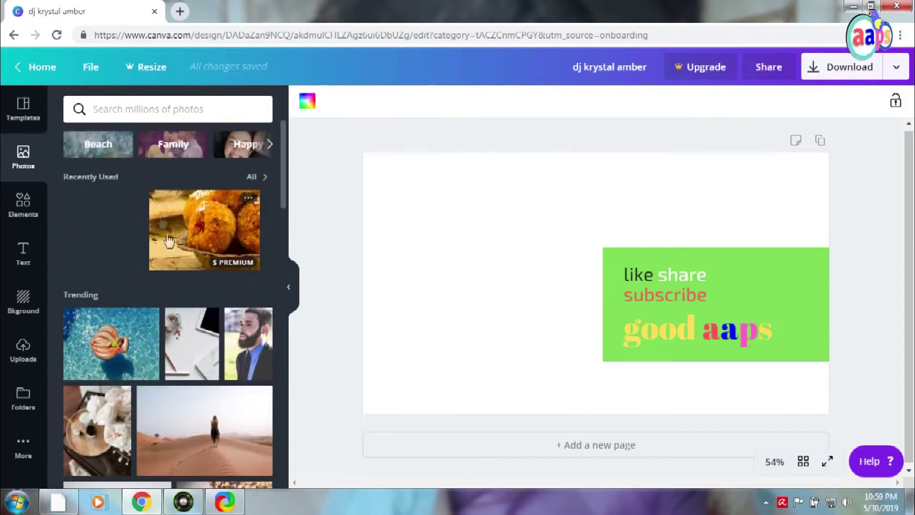
# Browse the Elements library categories, ending on the text styles
pyautogui.click(25, 205)
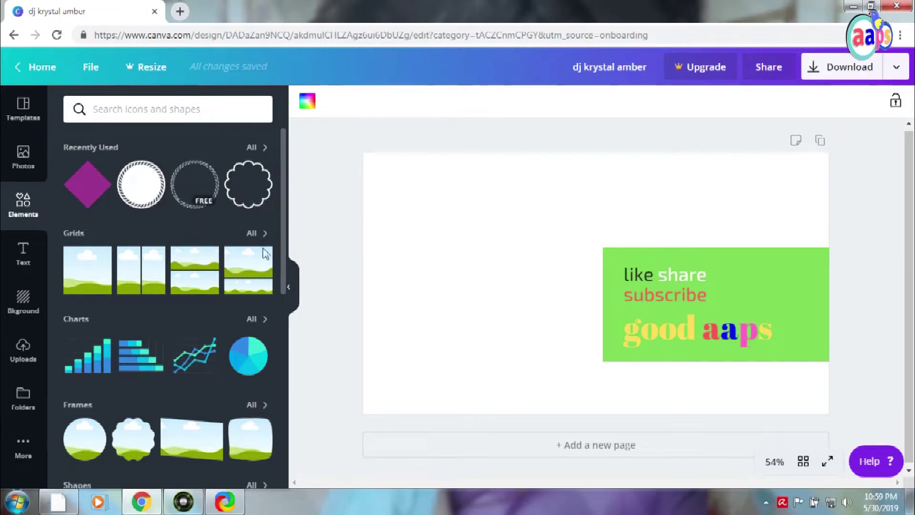
pyautogui.scroll(-5, 197, 365)
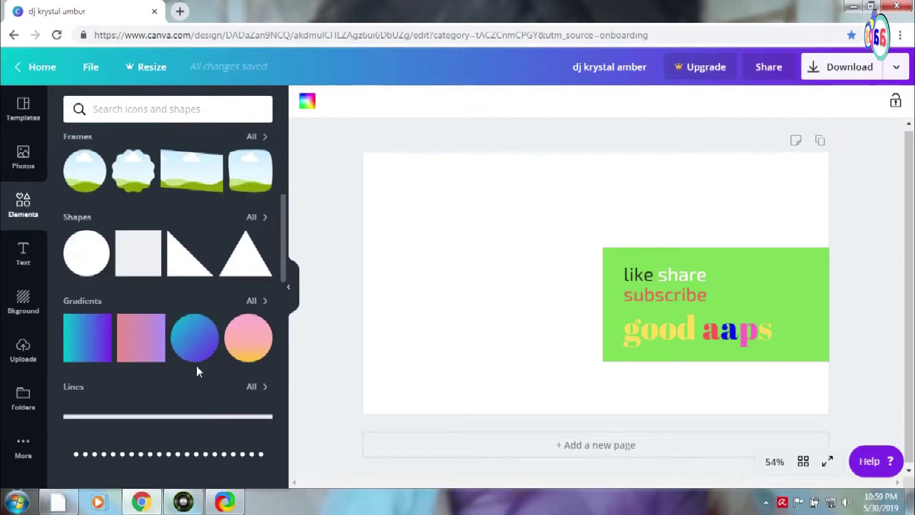
pyautogui.scroll(-4, 192, 305)
pyautogui.scroll(-3, 193, 305)
pyautogui.scroll(-4, 193, 305)
pyautogui.scroll(5, 194, 303)
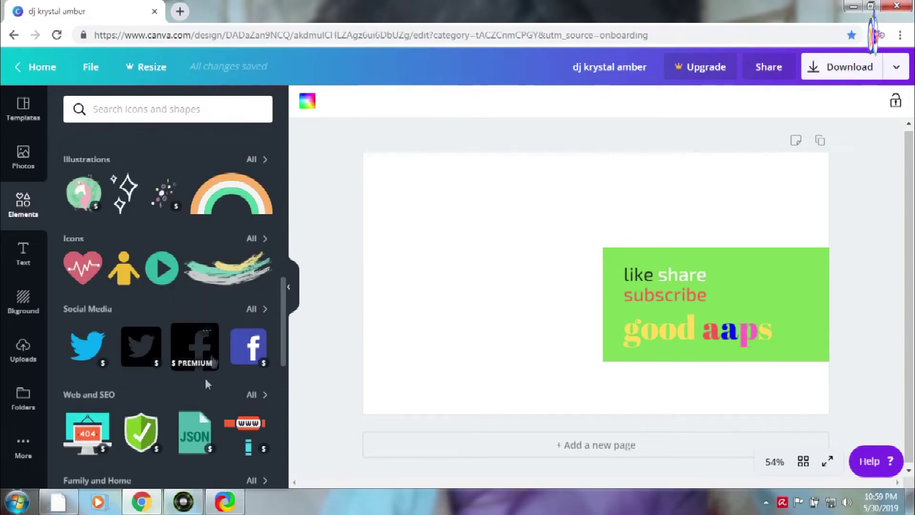
pyautogui.scroll(-2, 201, 327)
pyautogui.scroll(-1, 201, 328)
pyautogui.scroll(-1, 201, 328)
pyautogui.scroll(3, 202, 333)
pyautogui.scroll(5, 202, 333)
pyautogui.scroll(8, 202, 333)
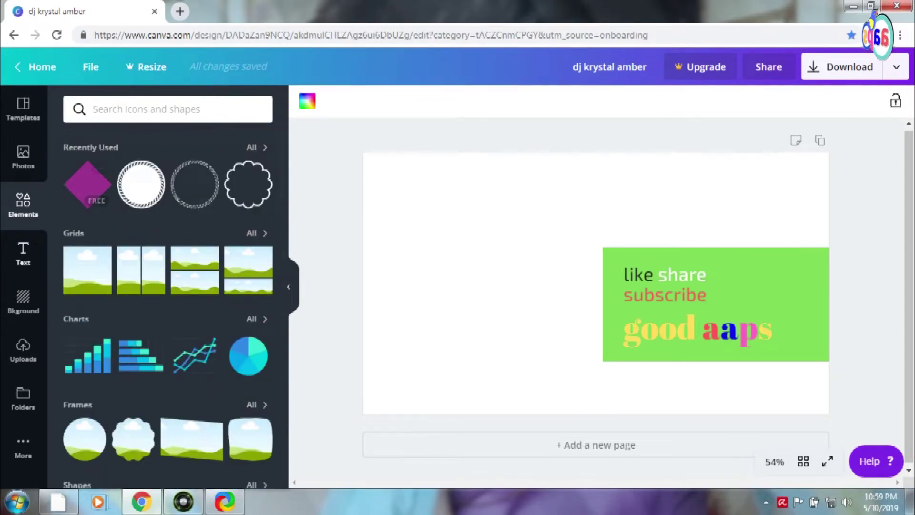
pyautogui.click(27, 258)
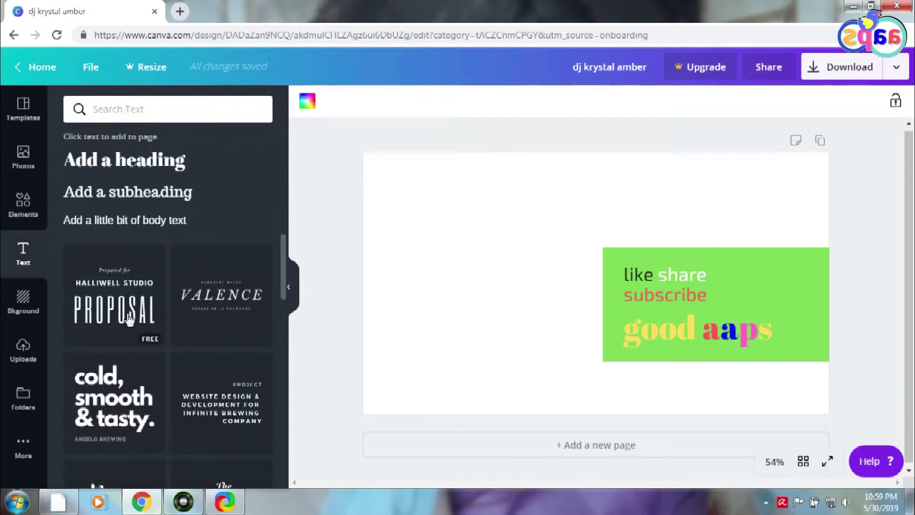
# Browse the text combinations to add the Astrid Smith name-and-address combination
pyautogui.scroll(-1, 153, 293)
pyautogui.scroll(-1, 150, 296)
pyautogui.scroll(-1, 151, 295)
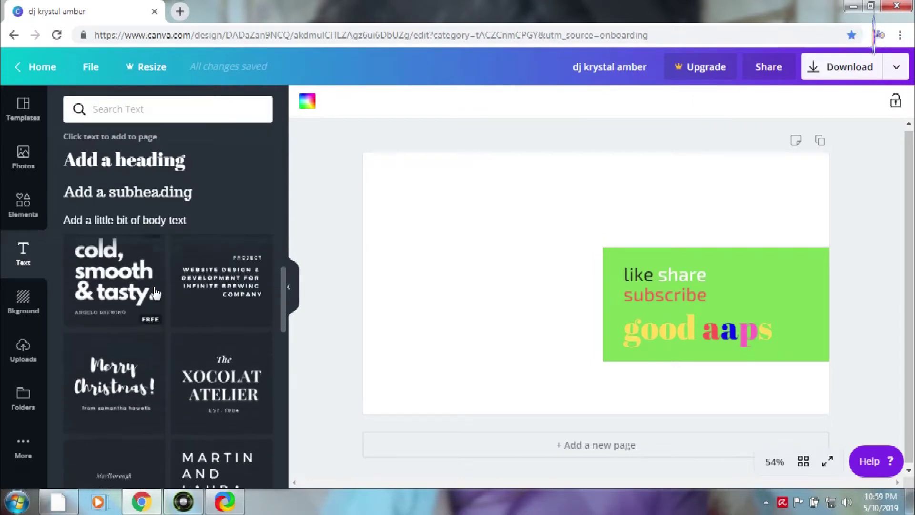
pyautogui.scroll(3, 153, 286)
pyautogui.scroll(-3, 181, 286)
pyautogui.scroll(-2, 191, 305)
pyautogui.moveTo(220, 349)
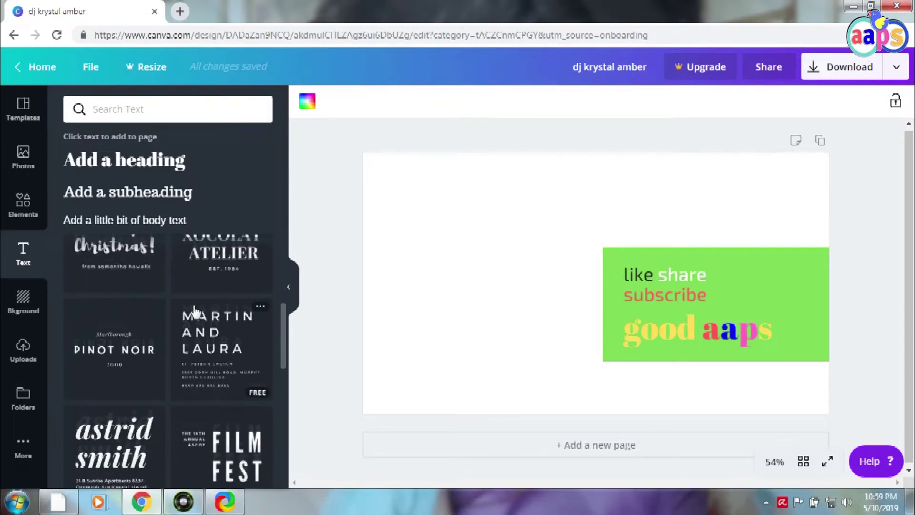
pyautogui.scroll(-2, 193, 311)
pyautogui.moveTo(114, 447)
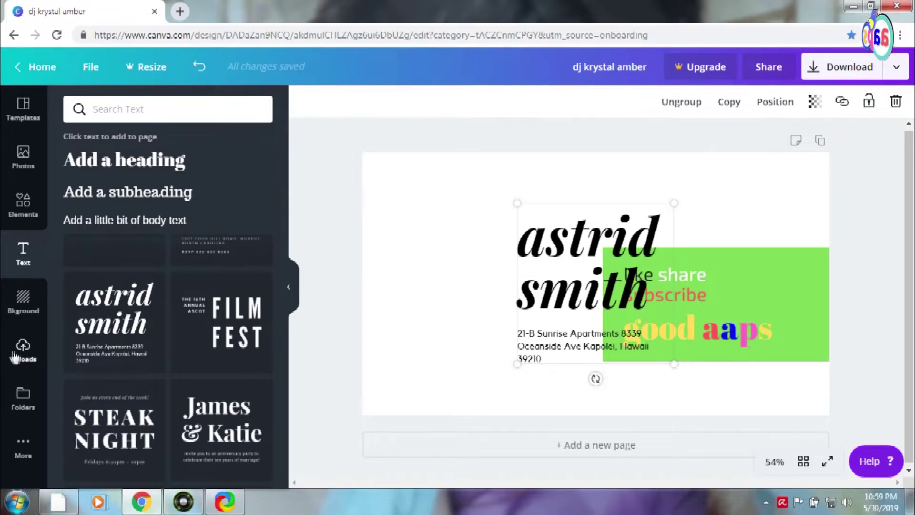
# Show previous uploads, dismiss the skokka upload's options, and start a new image upload
pyautogui.click(27, 356)
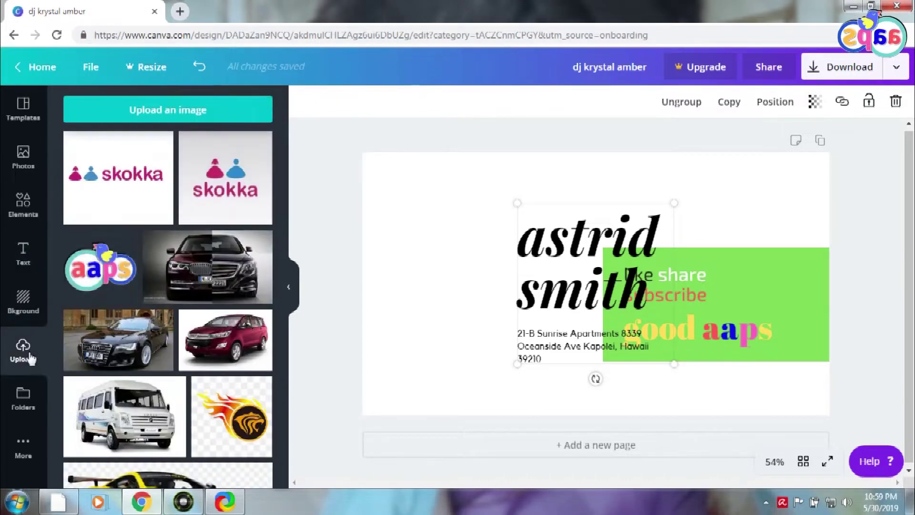
pyautogui.moveTo(118, 177)
pyautogui.click(160, 141)
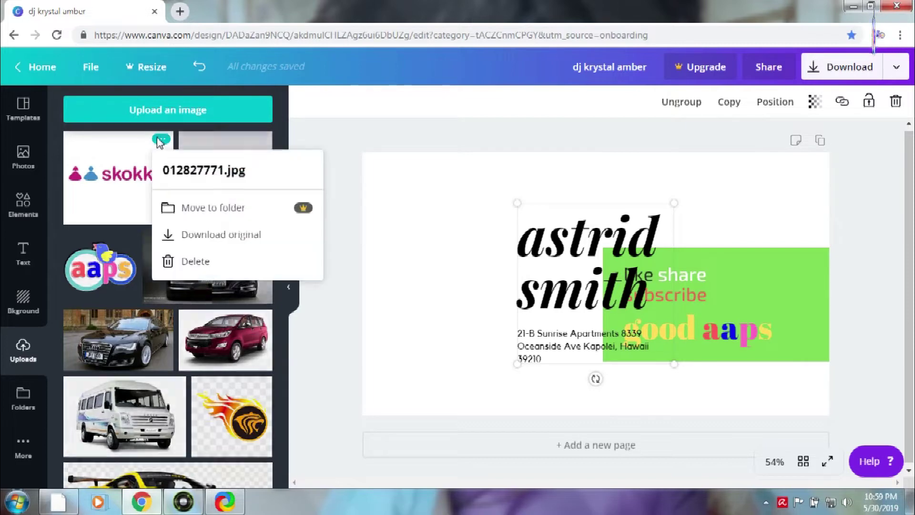
pyautogui.click(160, 139)
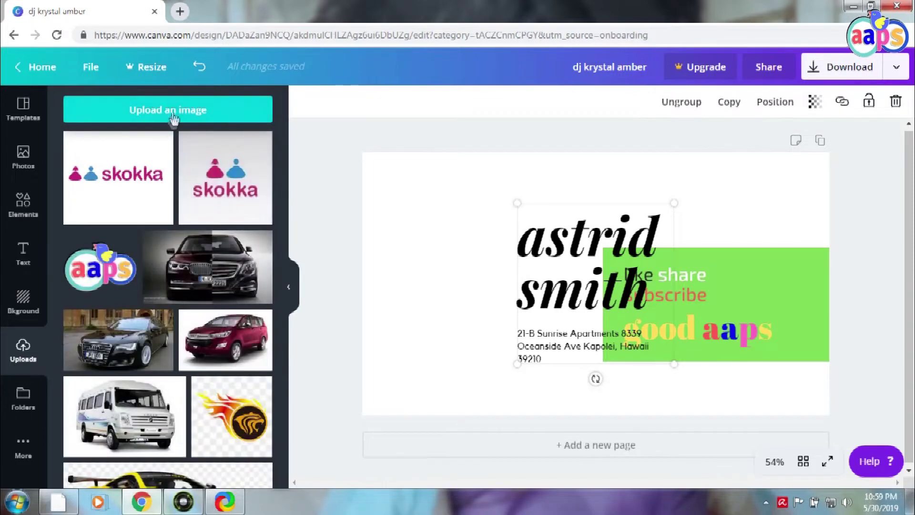
pyautogui.click(174, 113)
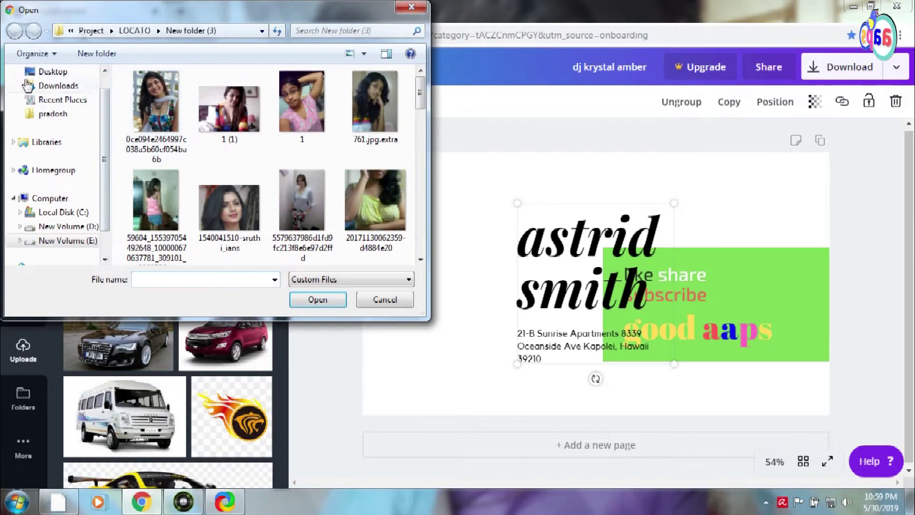
# Navigate to E:\Videos\i\ad in the file picker, then close it without choosing
pyautogui.click(79, 243)
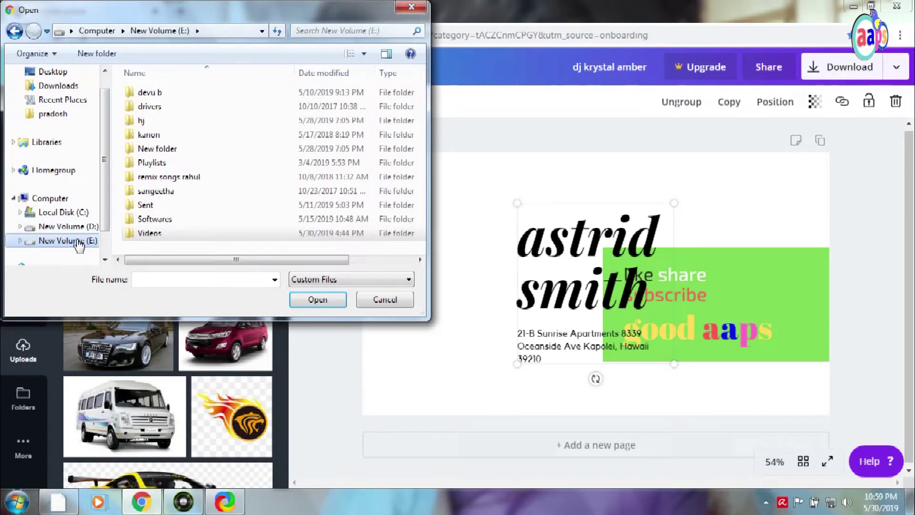
pyautogui.doubleClick(148, 233)
pyautogui.doubleClick(149, 138)
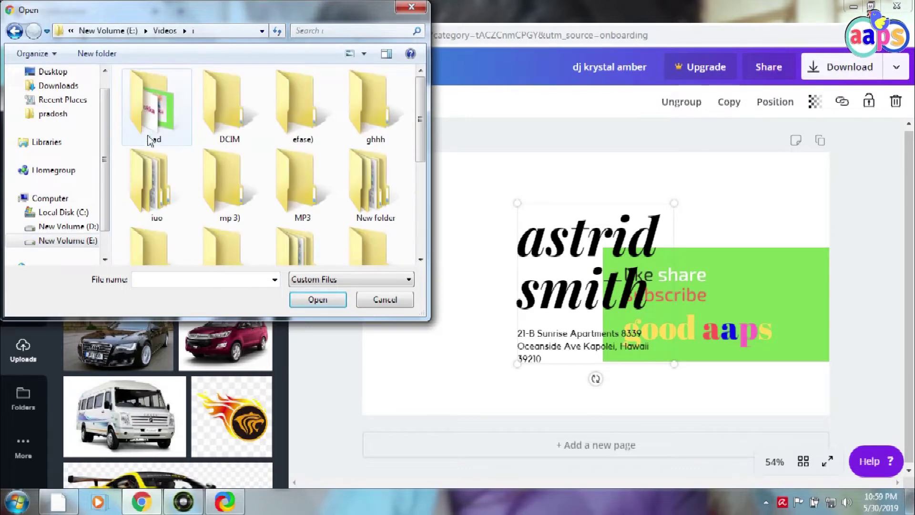
pyautogui.doubleClick(139, 97)
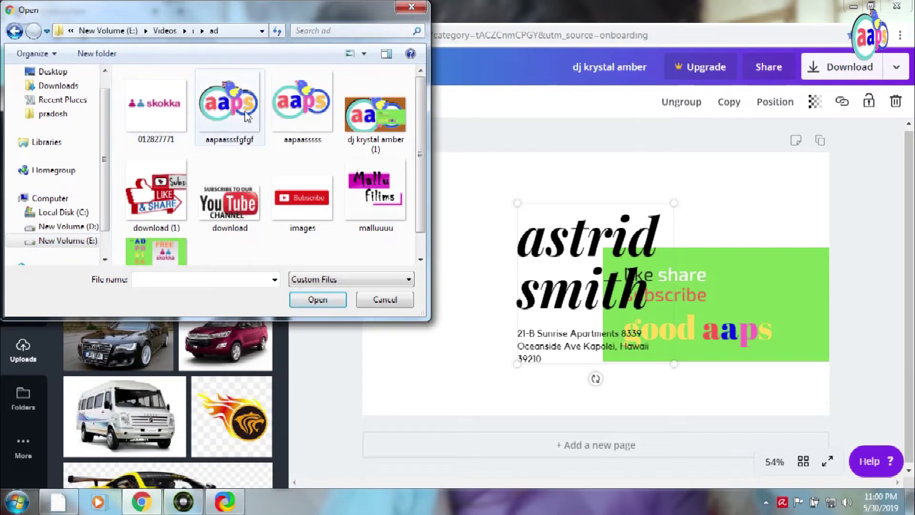
pyautogui.click(409, 9)
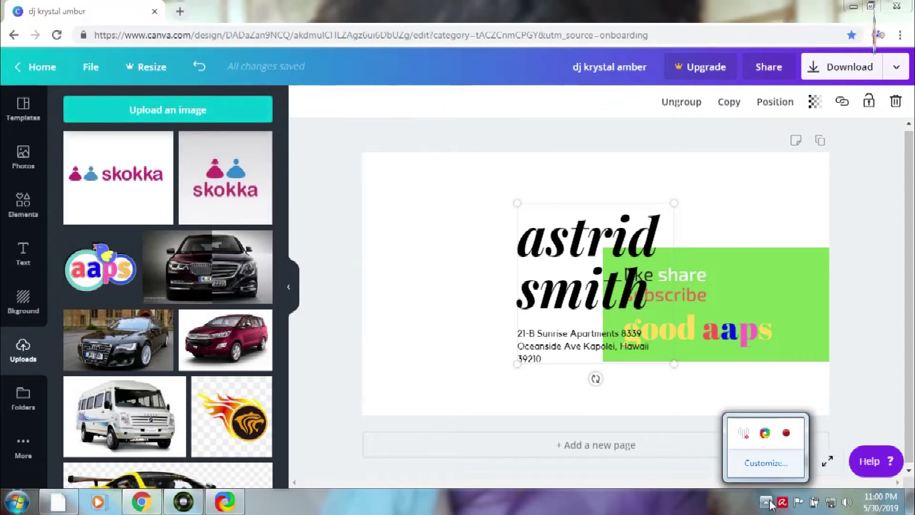
# Reopen the picker, return to E:\Videos\i\ad and upload the YouTube subscribe image
pyautogui.click(138, 109)
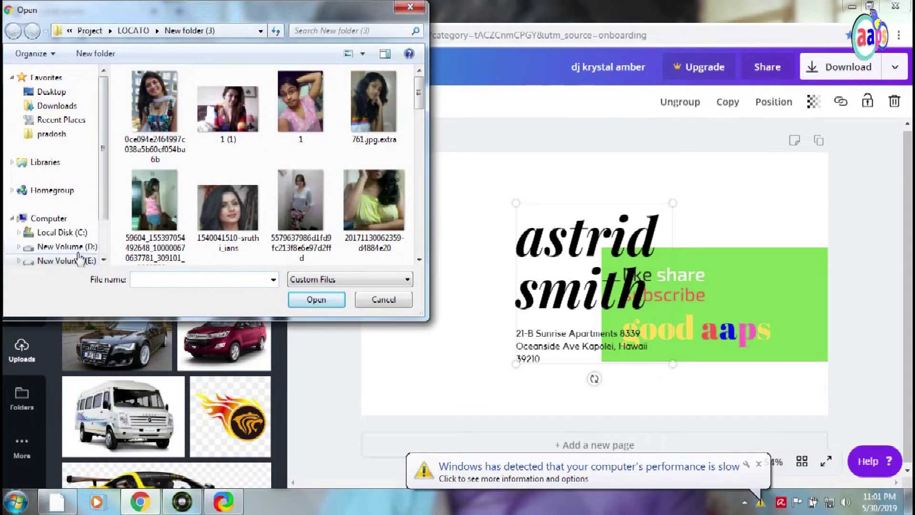
pyautogui.click(72, 246)
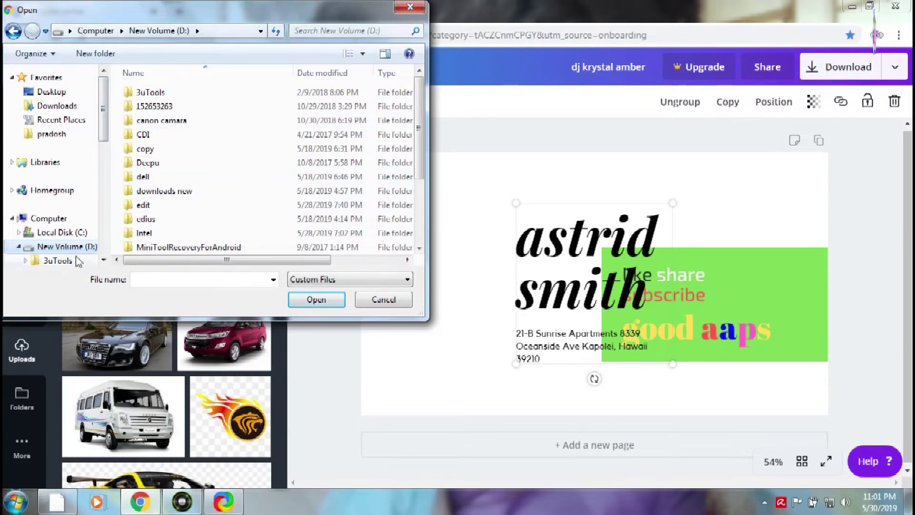
pyautogui.moveTo(102, 138); pyautogui.dragTo(102, 159)
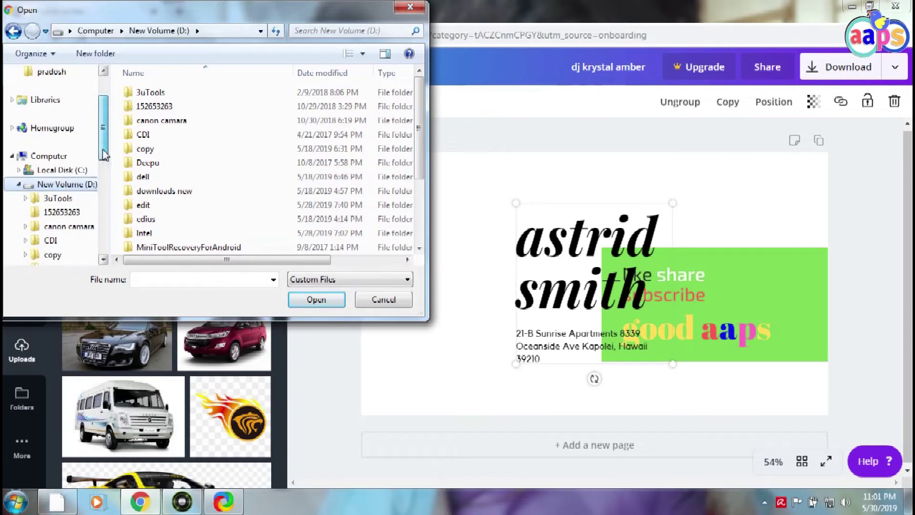
pyautogui.doubleClick(48, 156)
pyautogui.doubleClick(152, 180)
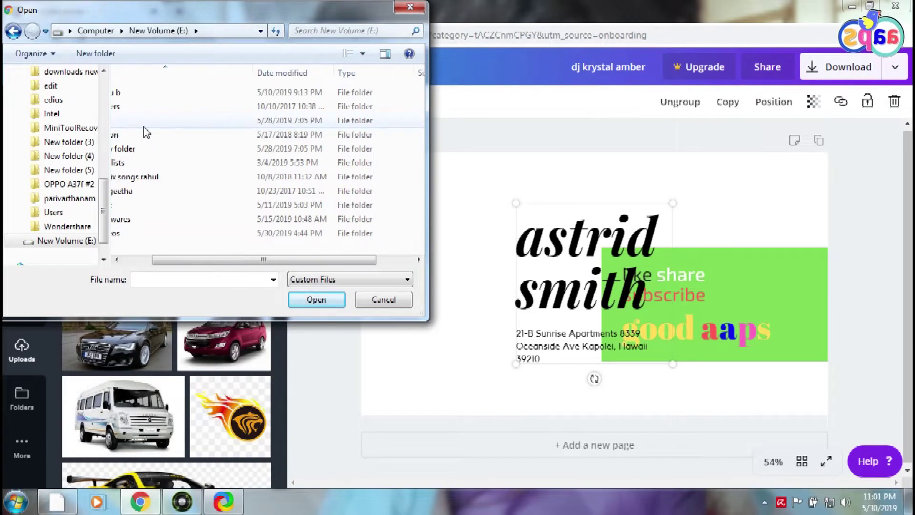
pyautogui.doubleClick(148, 232)
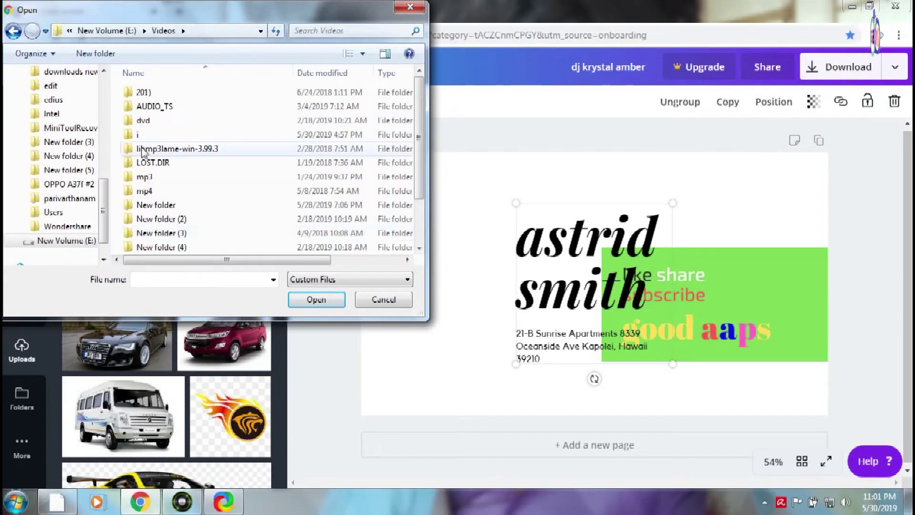
pyautogui.doubleClick(141, 135)
pyautogui.doubleClick(159, 113)
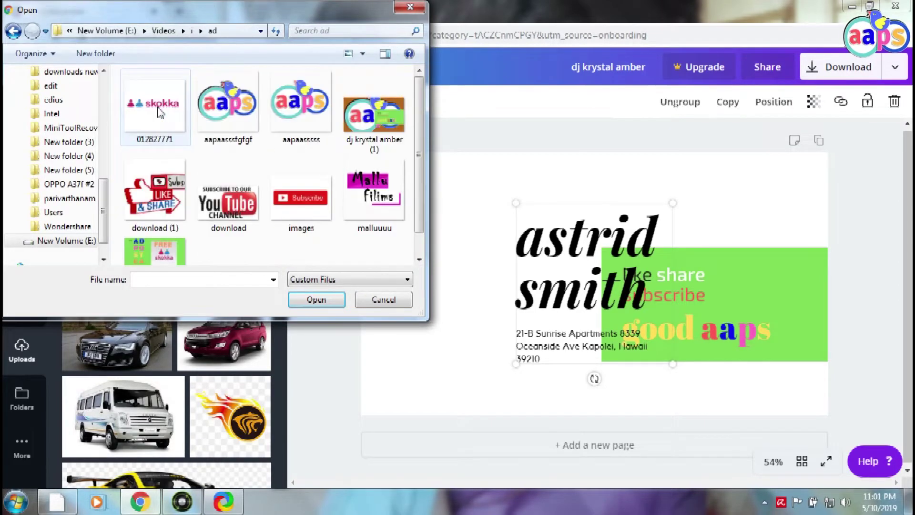
pyautogui.doubleClick(232, 204)
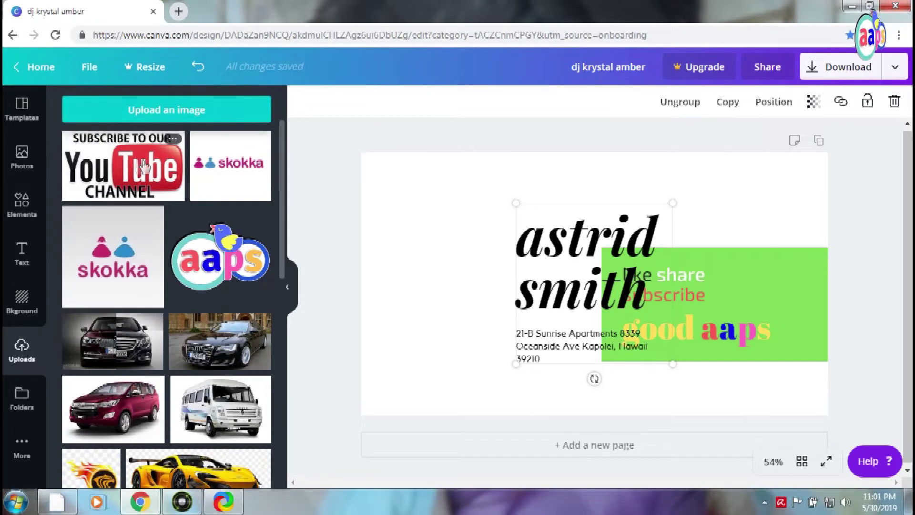
# Place the YouTube subscribe image on the thumbnail, then delete it and shift the name text left
pyautogui.moveTo(139, 167); pyautogui.dragTo(496, 246)
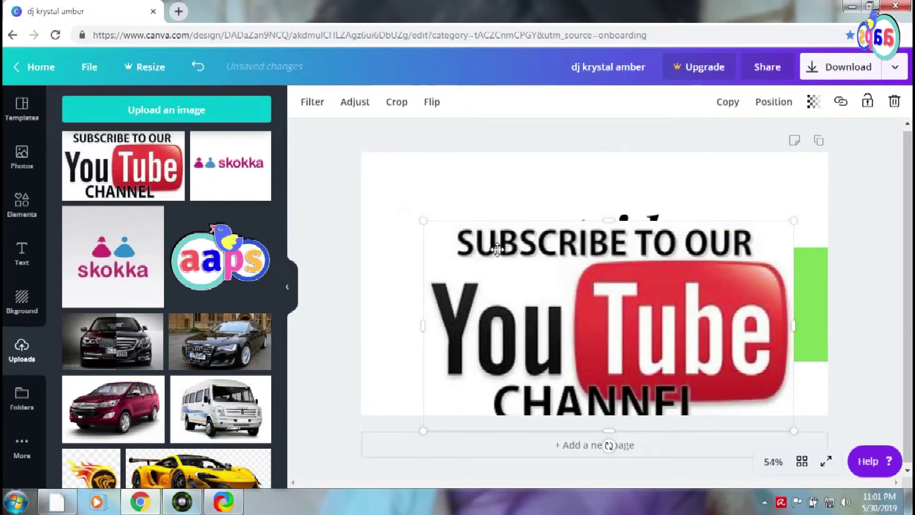
pyautogui.moveTo(637, 313); pyautogui.dragTo(600, 261)
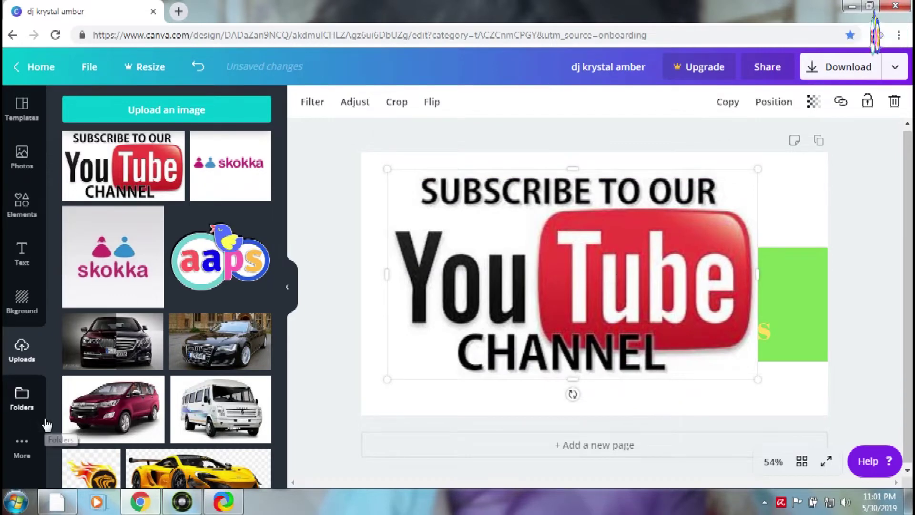
pyautogui.click(24, 407)
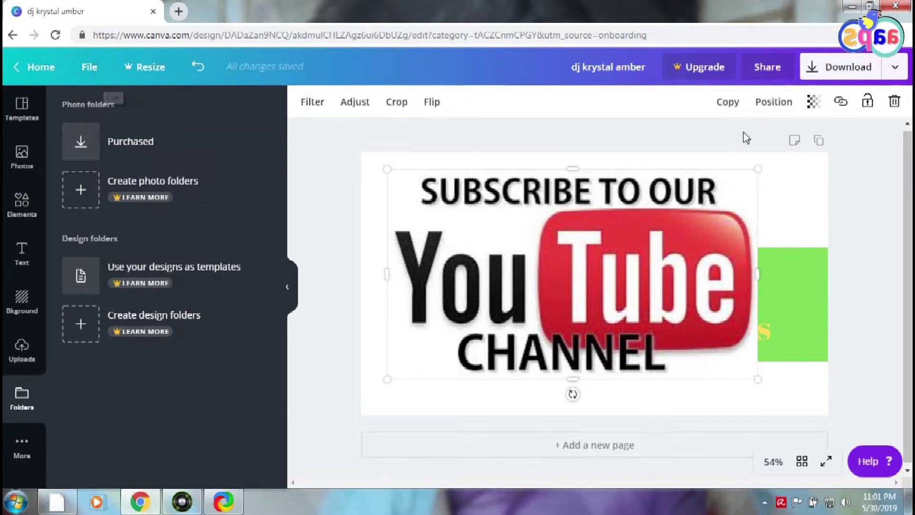
pyautogui.click(894, 103)
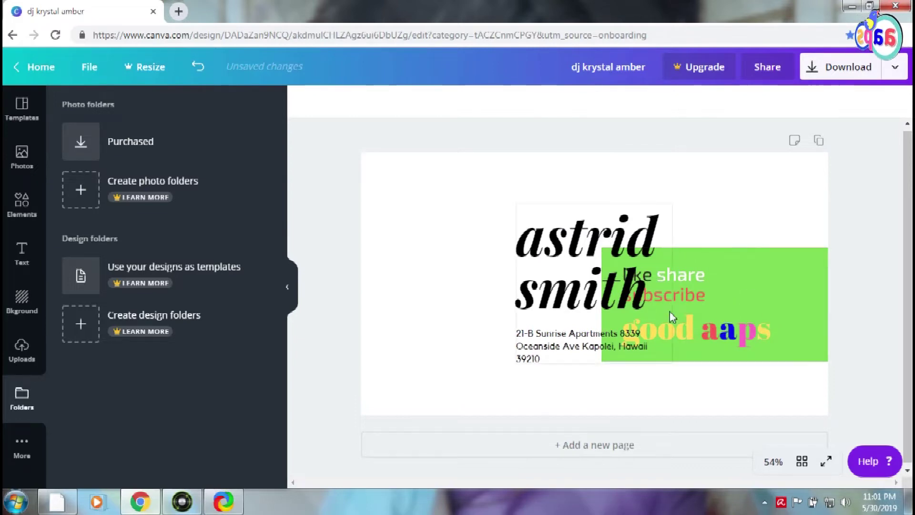
pyautogui.moveTo(671, 317); pyautogui.dragTo(526, 304)
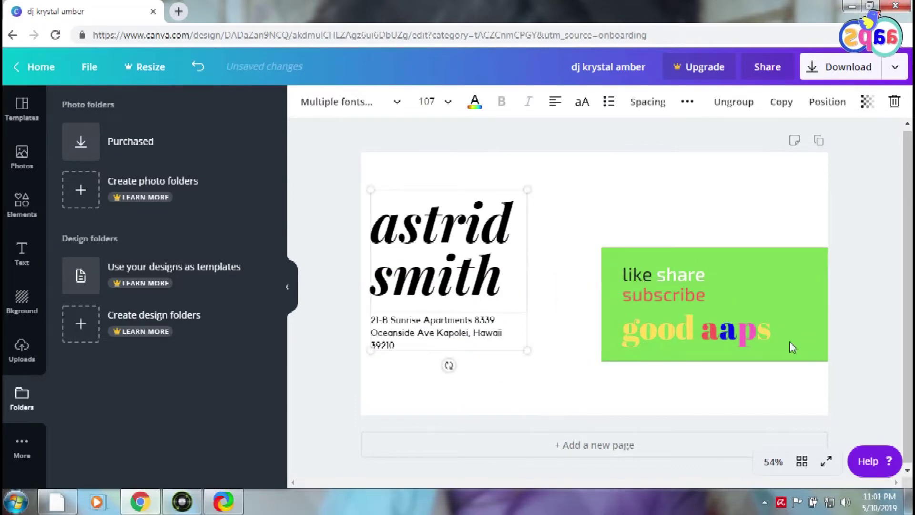
# Shift the name text group right and erase both words of the large name heading
pyautogui.moveTo(456, 275); pyautogui.dragTo(523, 275)
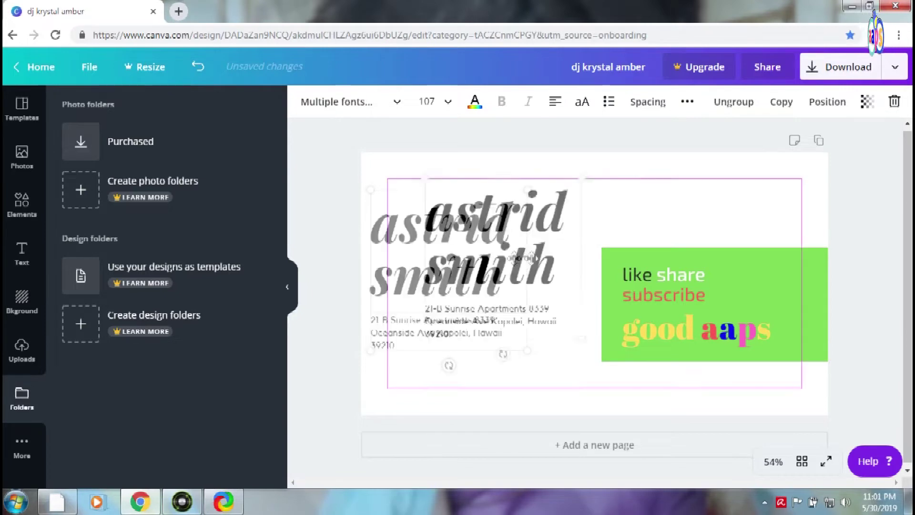
pyautogui.doubleClick(572, 232)
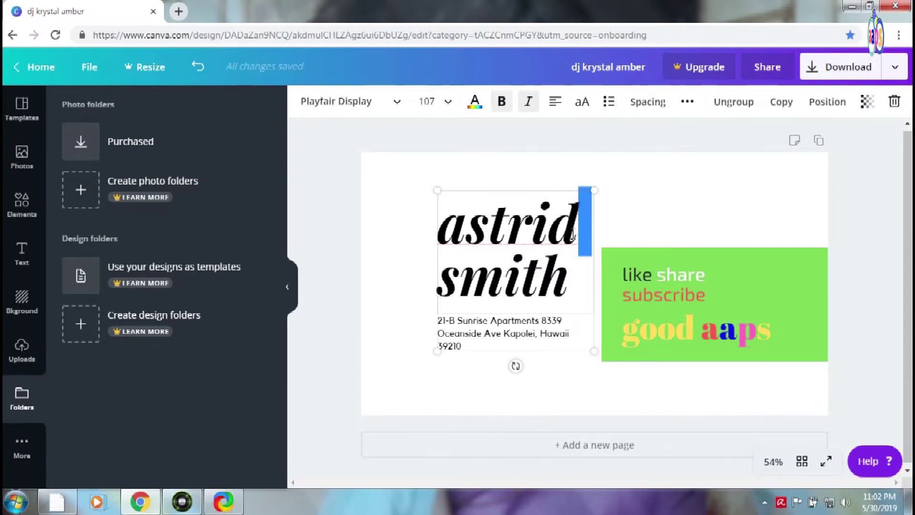
pyautogui.press('BackSpace')
pyautogui.press('BackSpace')
pyautogui.press('BackSpace')
pyautogui.press('BackSpace')
pyautogui.press('BackSpace')
pyautogui.press('BackSpace')
pyautogui.press('BackSpace')
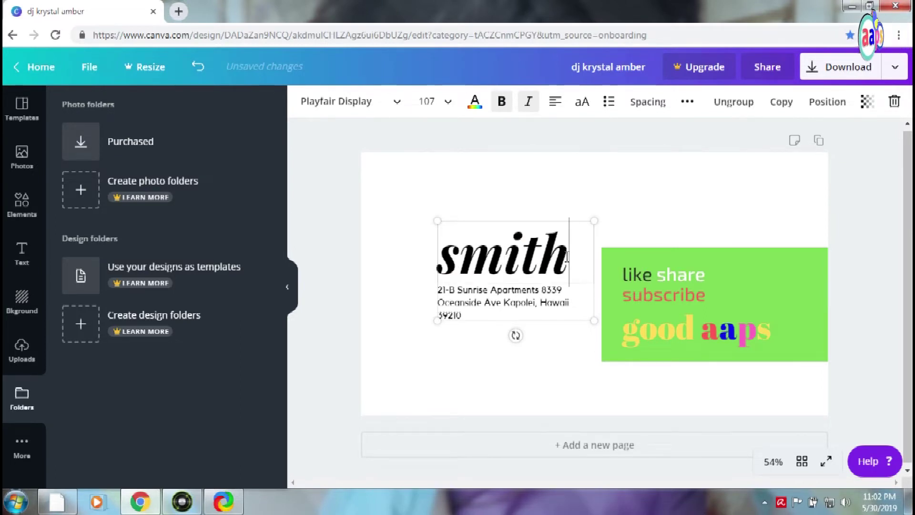
pyautogui.press('BackSpace')
pyautogui.press('BackSpace')
pyautogui.press('BackSpace')
pyautogui.press('BackSpace')
pyautogui.press('BackSpace')
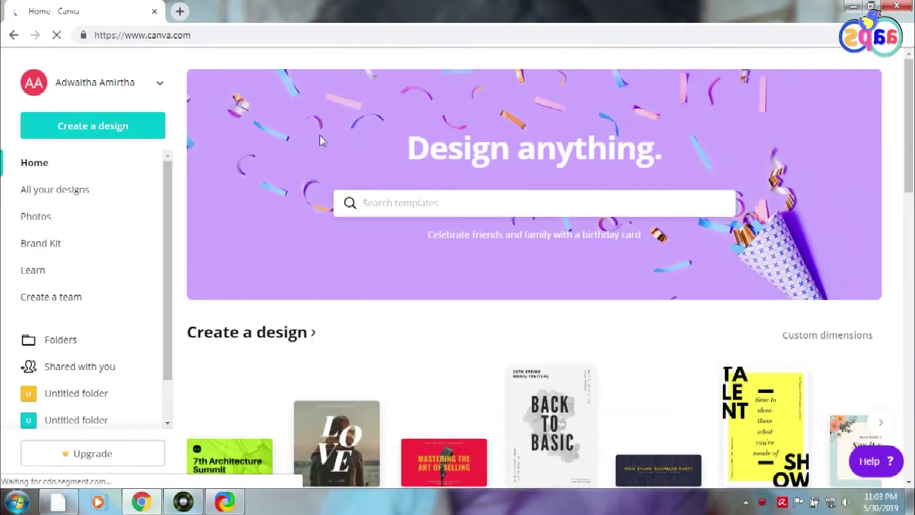
# Scroll through the Canva home page
pyautogui.scroll(-3, 496, 265)
pyautogui.scroll(-2, 496, 265)
pyautogui.scroll(-2, 498, 270)
pyautogui.scroll(-2, 498, 269)
pyautogui.scroll(-8, 496, 265)
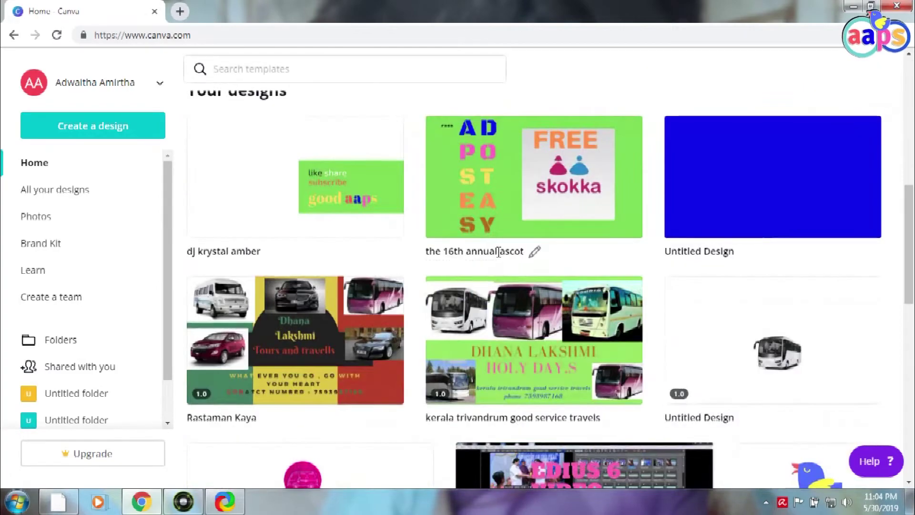
pyautogui.scroll(-5, 498, 262)
pyautogui.scroll(-2, 498, 259)
pyautogui.scroll(10, 517, 266)
pyautogui.scroll(5, 521, 271)
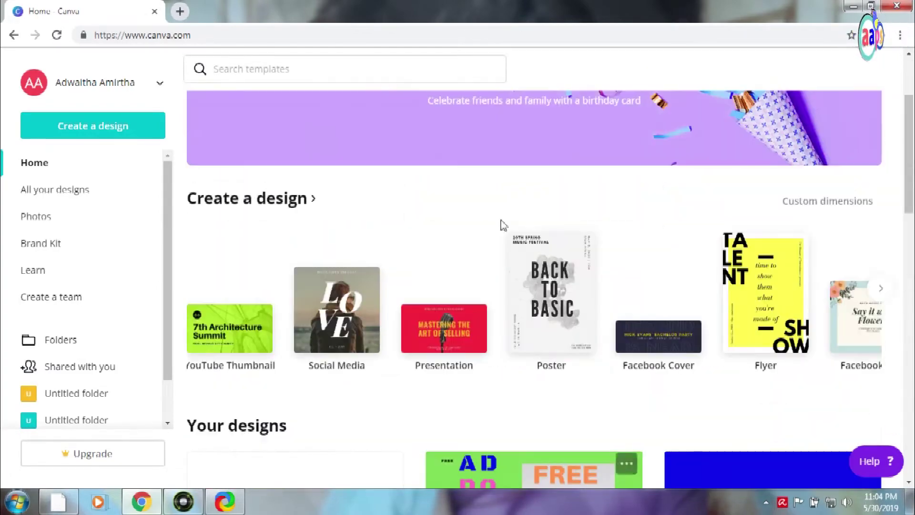
pyautogui.scroll(-8, 320, 140)
pyautogui.scroll(-5, 321, 148)
pyautogui.scroll(-2, 323, 157)
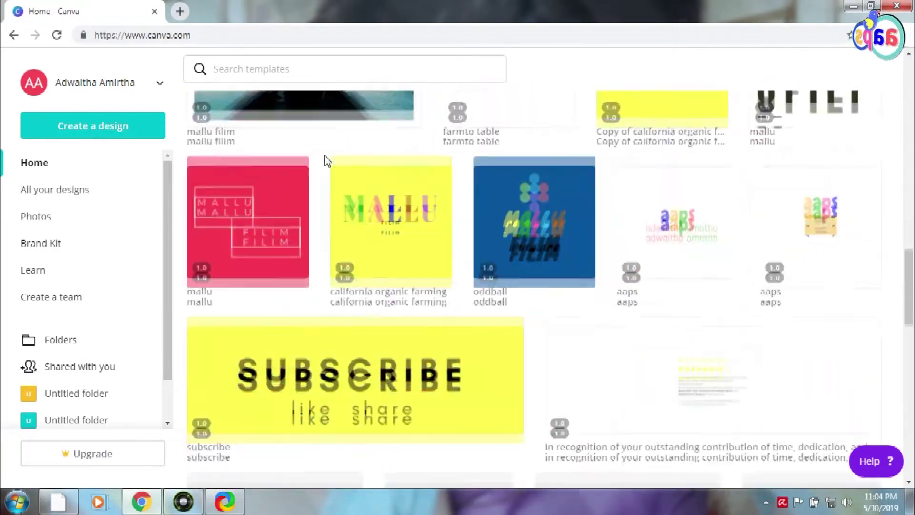
pyautogui.scroll(5, 327, 160)
pyautogui.scroll(5, 326, 161)
pyautogui.scroll(3, 327, 160)
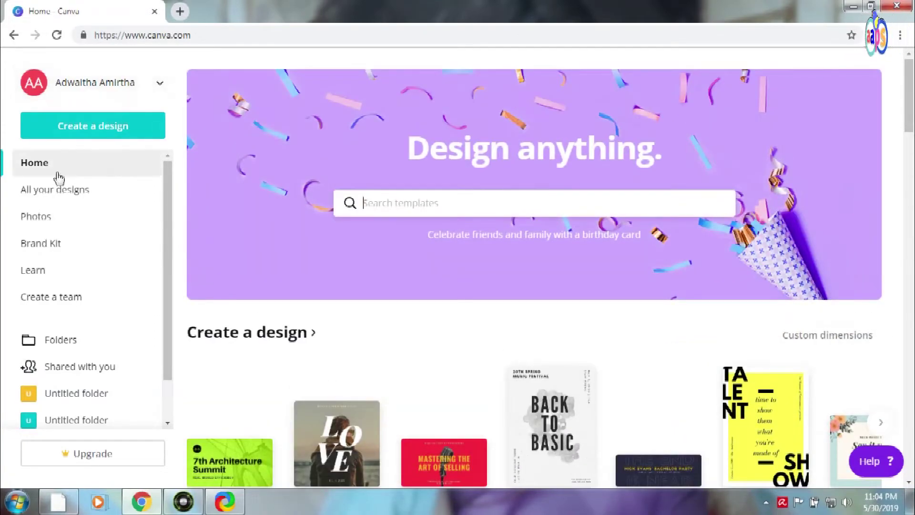
# Start Create a design and scroll the Social Media formats until YouTube Thumbnail shows
pyautogui.click(109, 139)
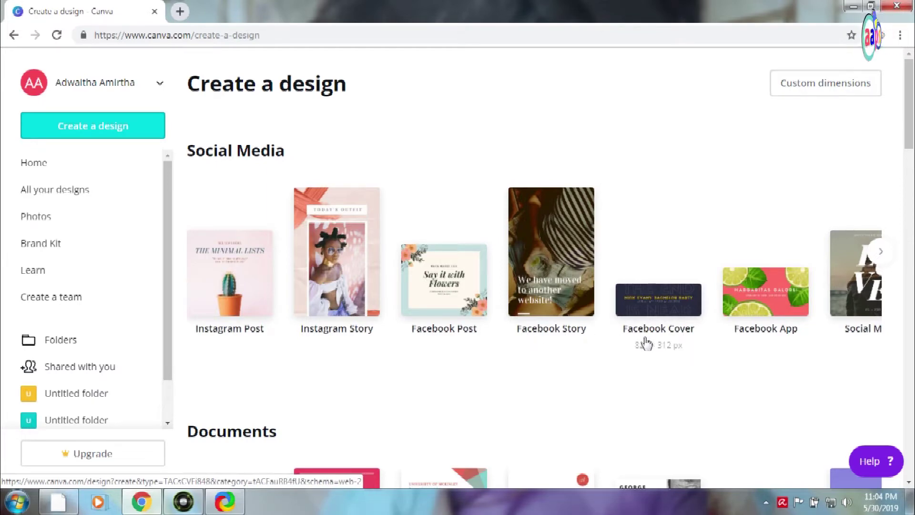
pyautogui.scroll(-3, 610, 351)
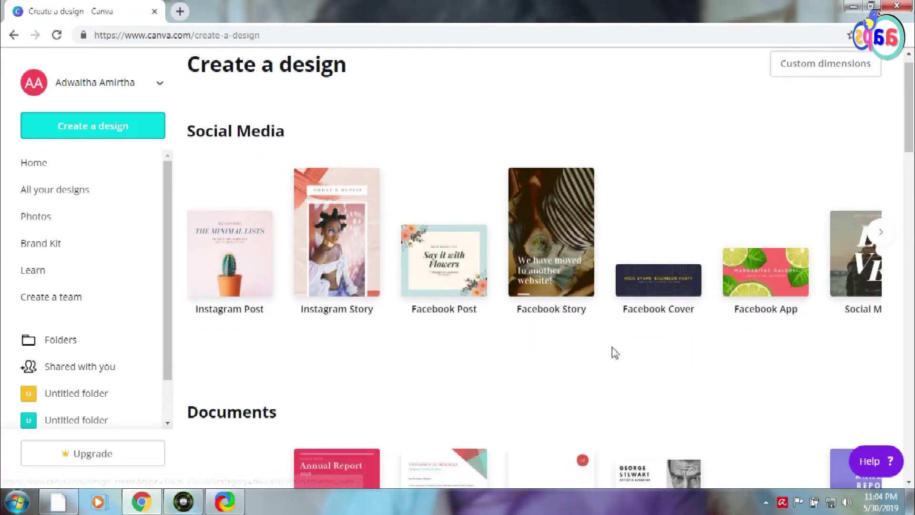
pyautogui.scroll(-2, 453, 296)
pyautogui.scroll(-1, 453, 296)
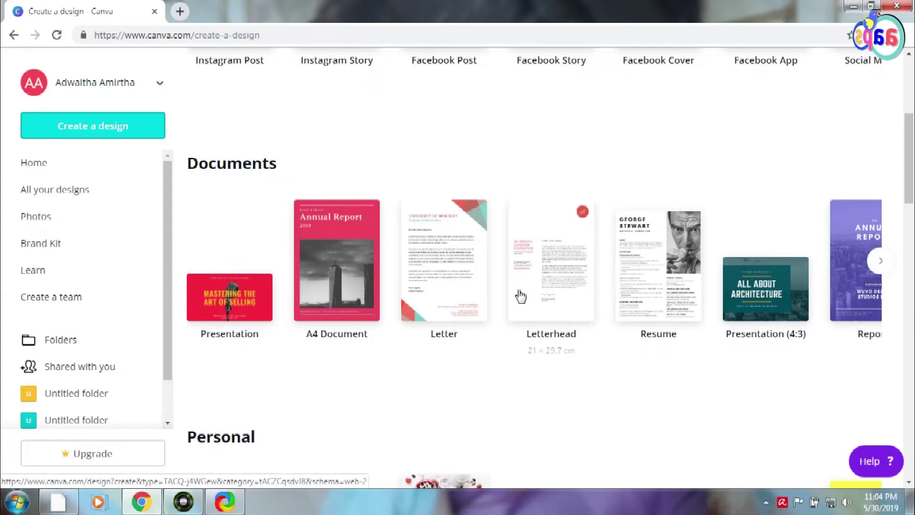
pyautogui.scroll(-1, 520, 296)
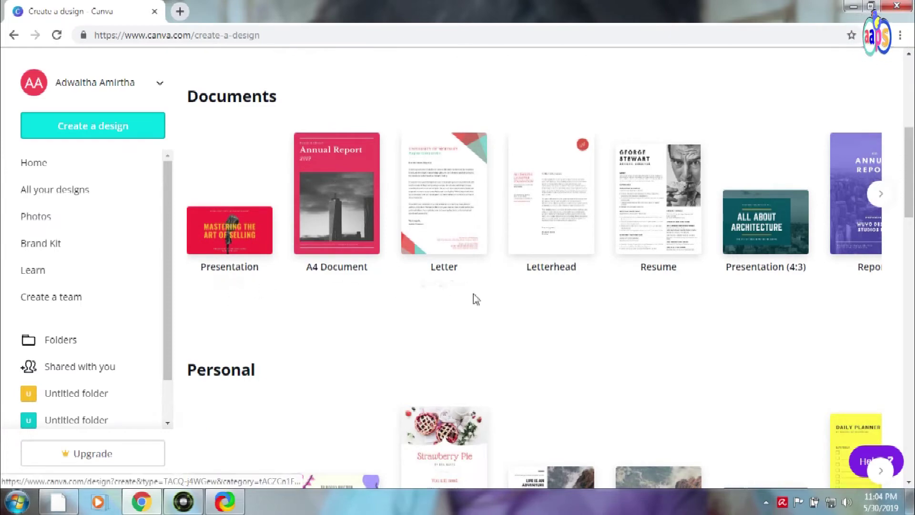
pyautogui.scroll(-1, 447, 305)
pyautogui.scroll(-3, 447, 305)
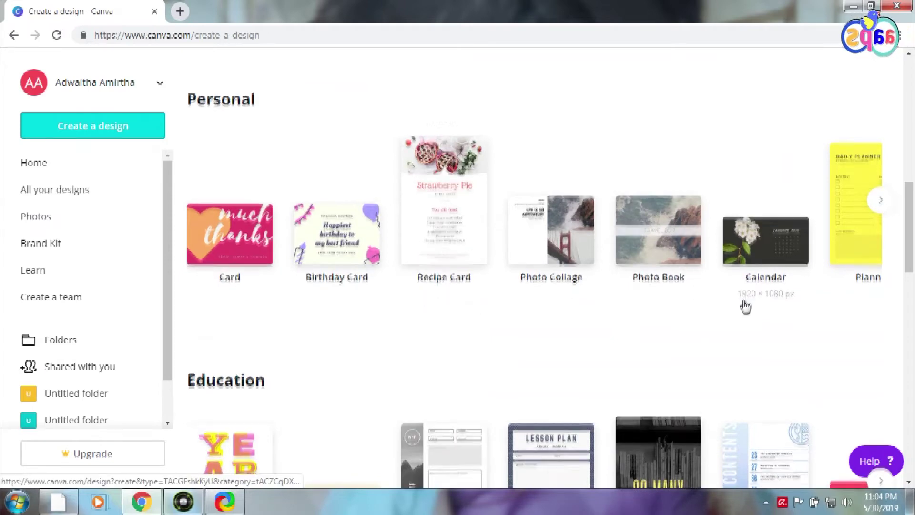
pyautogui.scroll(-3, 744, 305)
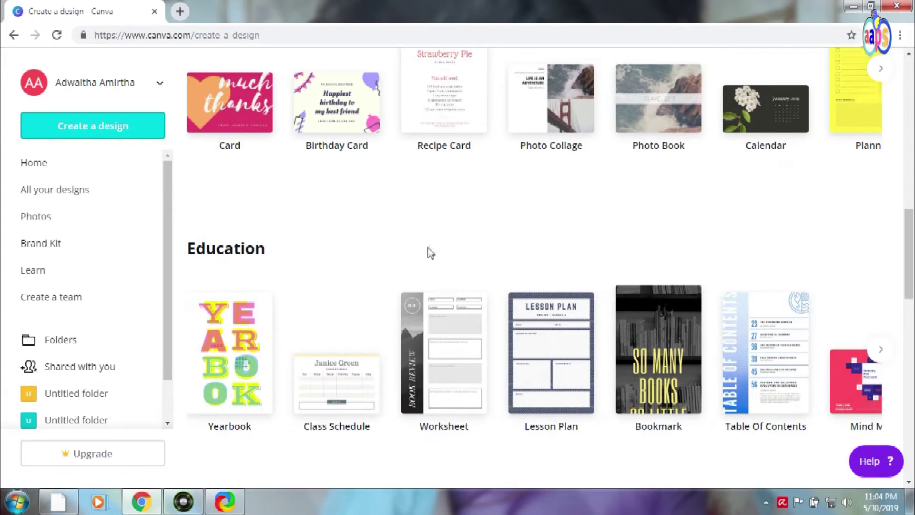
pyautogui.scroll(-3, 430, 253)
pyautogui.scroll(-3, 427, 257)
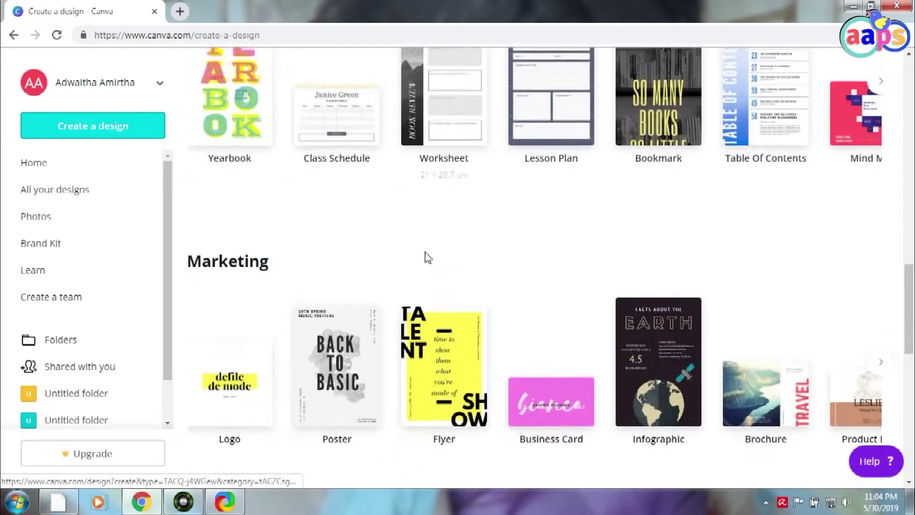
pyautogui.scroll(-3, 427, 257)
pyautogui.scroll(-3, 427, 258)
pyautogui.scroll(-2, 428, 257)
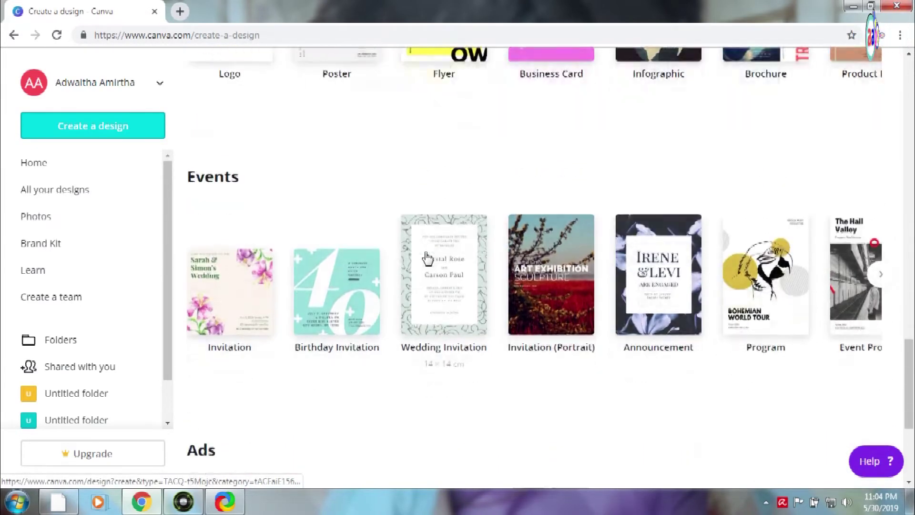
pyautogui.scroll(-2, 427, 252)
pyautogui.scroll(-3, 426, 249)
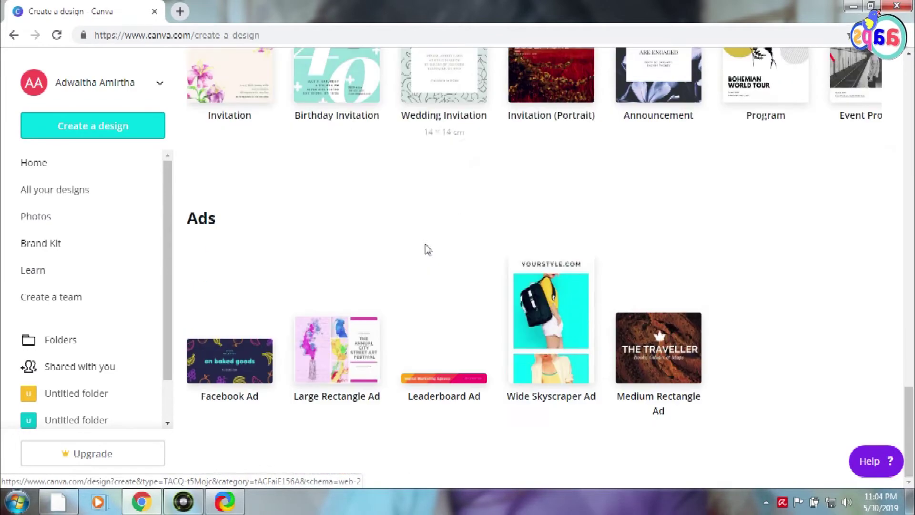
pyautogui.scroll(1, 427, 250)
pyautogui.scroll(5, 428, 249)
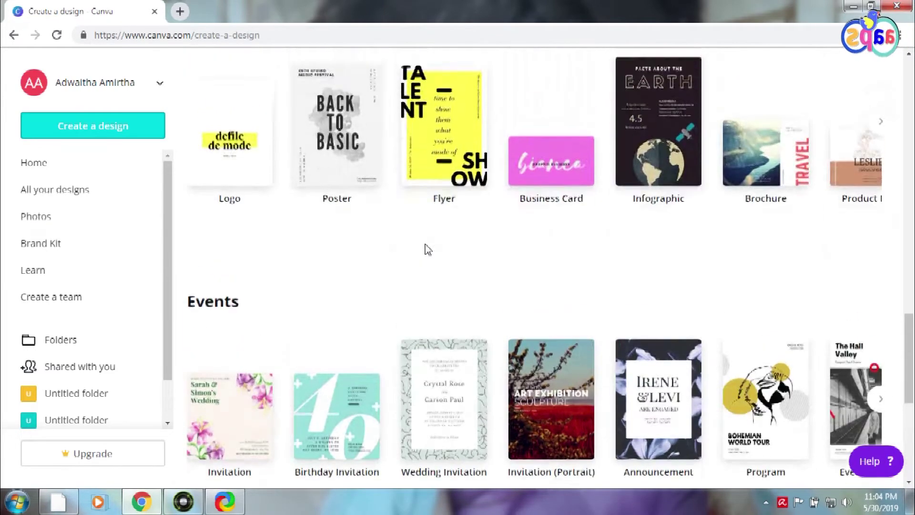
pyautogui.scroll(5, 427, 249)
pyautogui.scroll(5, 428, 249)
pyautogui.scroll(3, 427, 249)
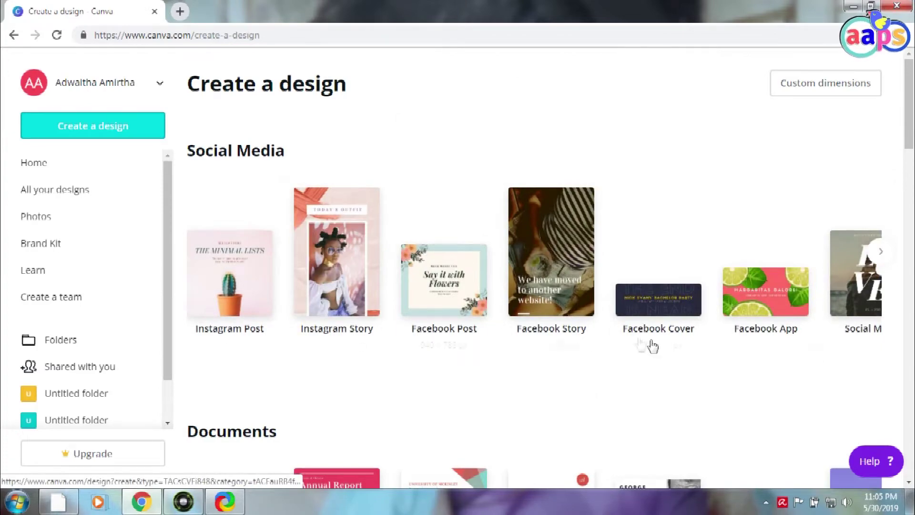
pyautogui.scroll(-4, 729, 347)
pyautogui.scroll(-3, 670, 348)
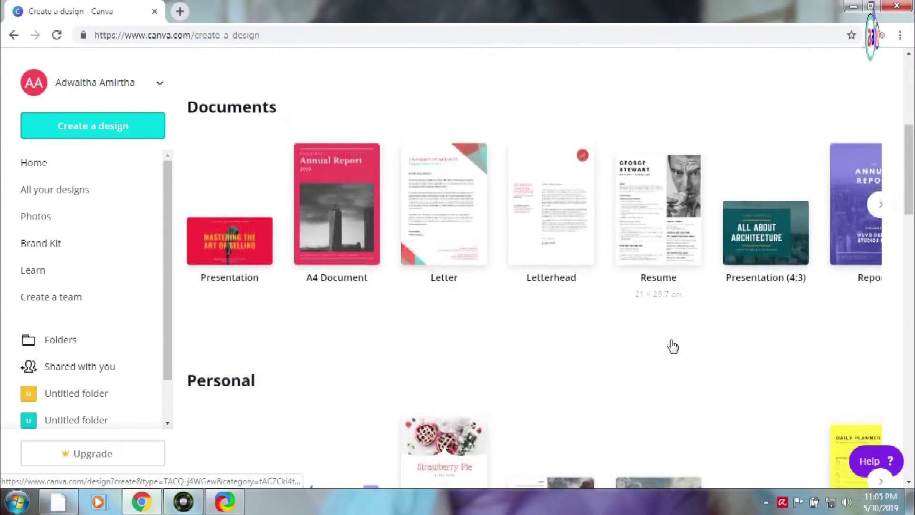
pyautogui.scroll(-2, 672, 347)
pyautogui.scroll(7, 671, 346)
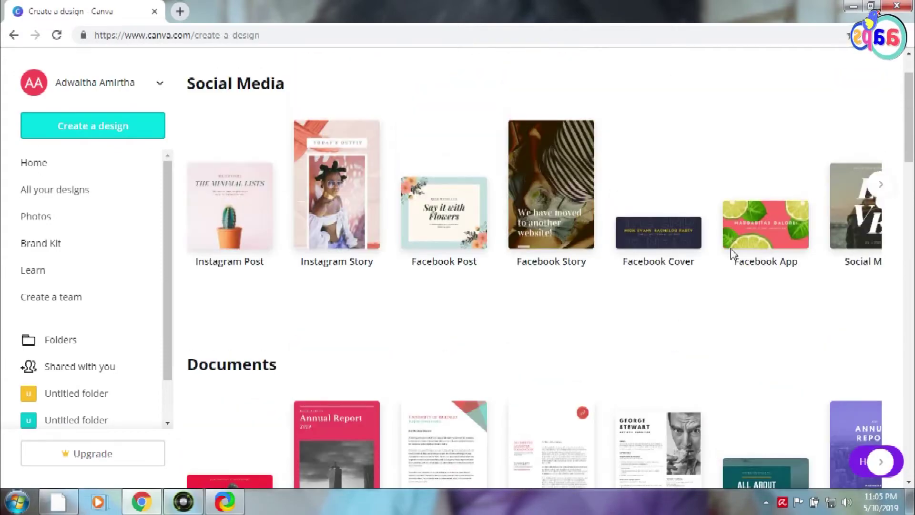
pyautogui.hscroll(5, 486, 272)
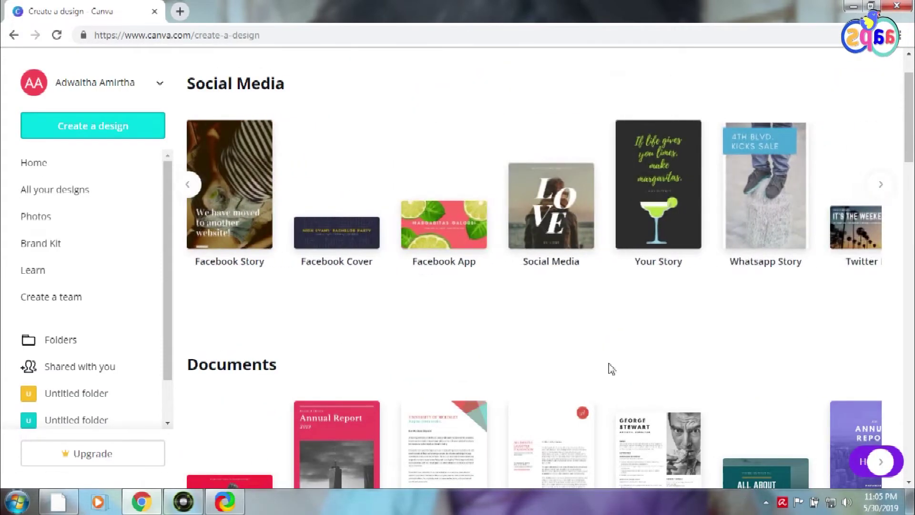
pyautogui.scroll(-2, 611, 368)
pyautogui.scroll(-2, 611, 368)
pyautogui.hscroll(1, 637, 347)
pyautogui.hscroll(3, 434, 351)
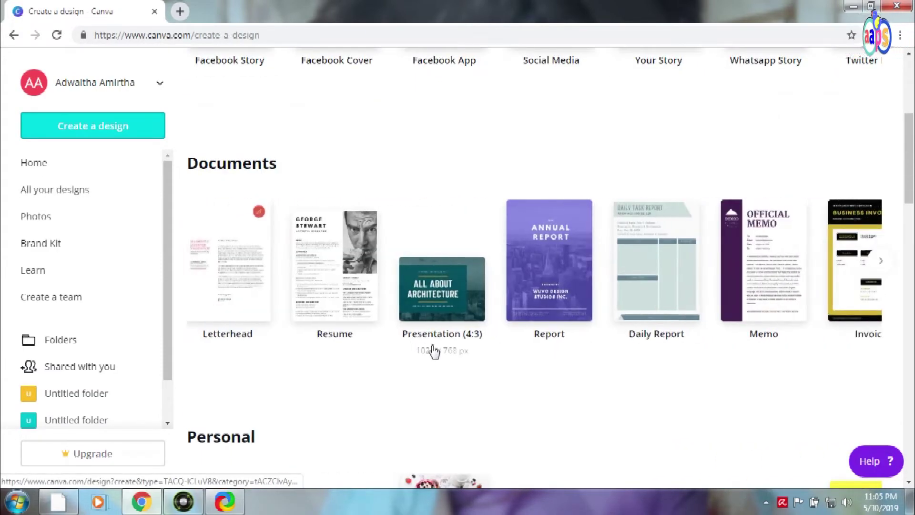
pyautogui.hscroll(1, 562, 323)
pyautogui.hscroll(1, 316, 343)
pyautogui.hscroll(-5, 701, 326)
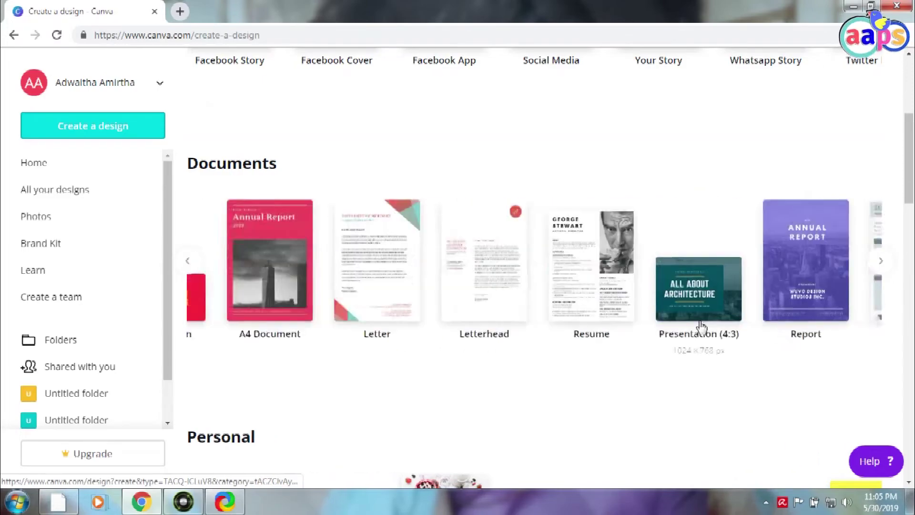
pyautogui.scroll(-1, 628, 267)
pyautogui.scroll(4, 627, 268)
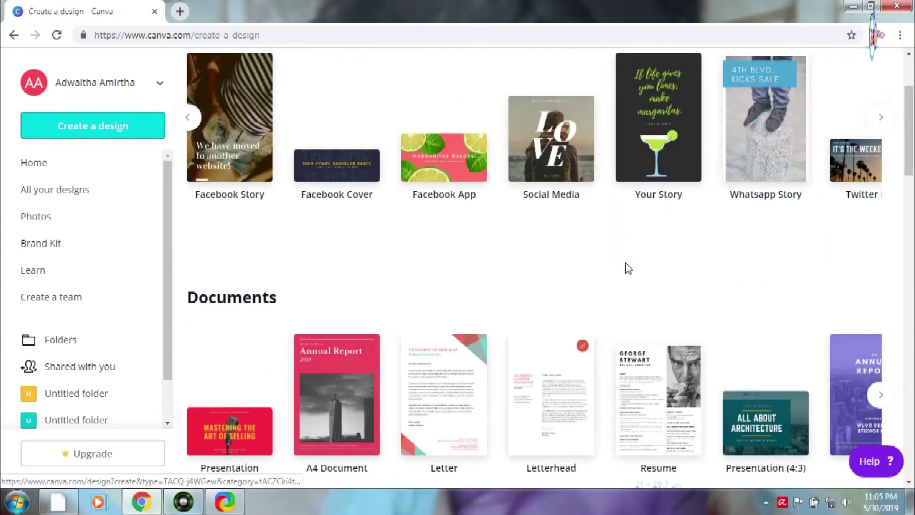
pyautogui.scroll(3, 708, 271)
pyautogui.hscroll(5, 408, 292)
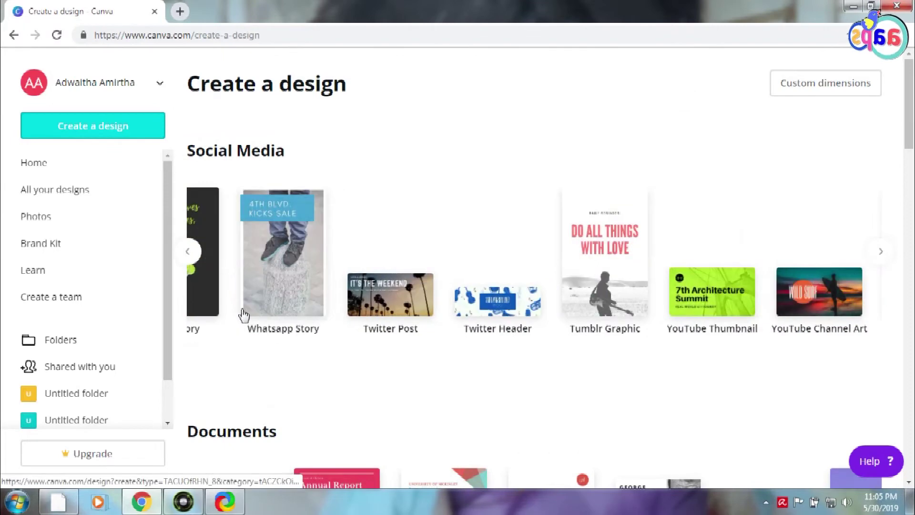
pyautogui.hscroll(-1, 243, 315)
pyautogui.hscroll(5, 510, 336)
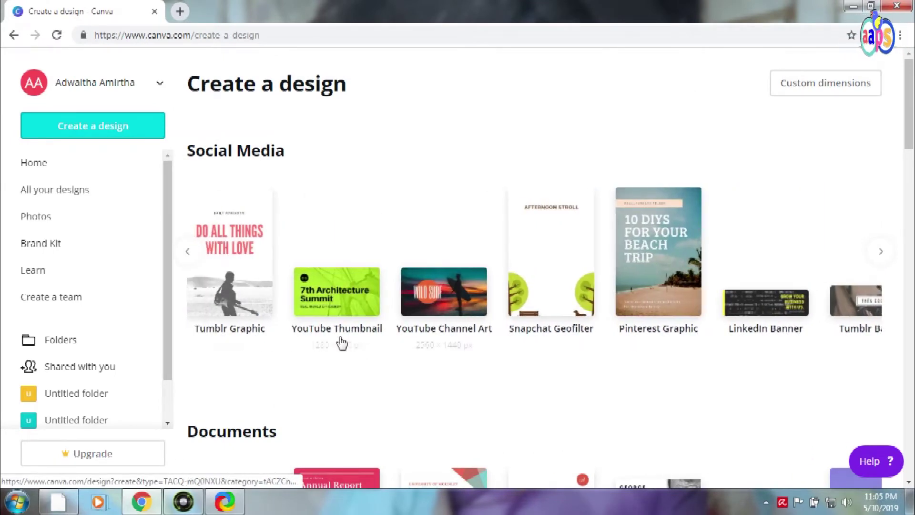
# Create a new YouTube Thumbnail design and fill its background with purple
pyautogui.click(333, 304)
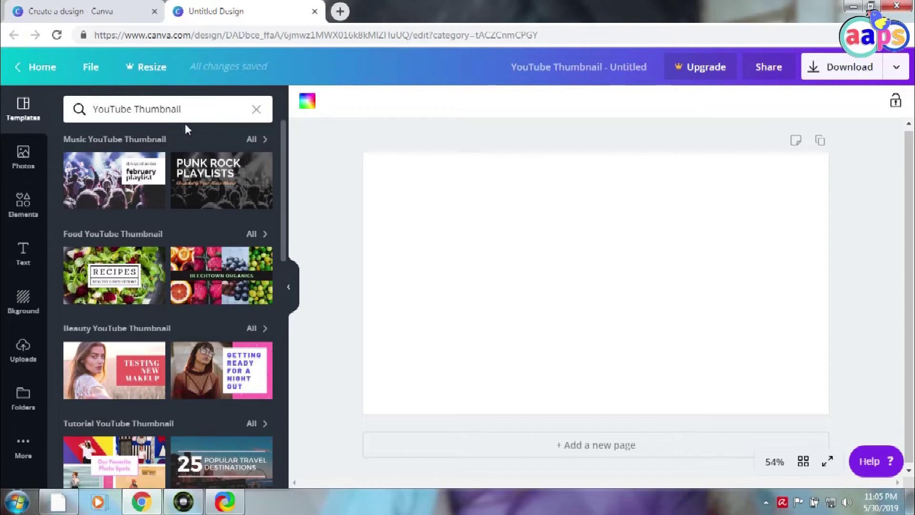
pyautogui.click(27, 163)
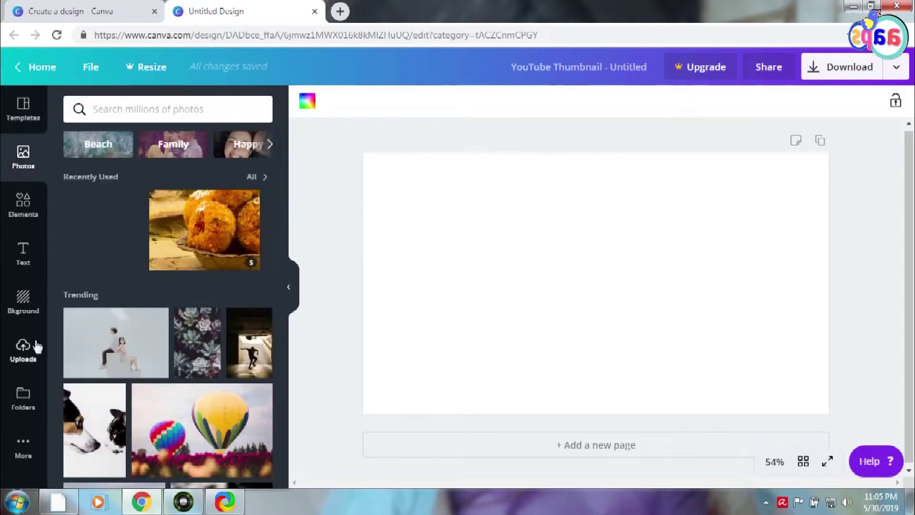
pyautogui.click(24, 350)
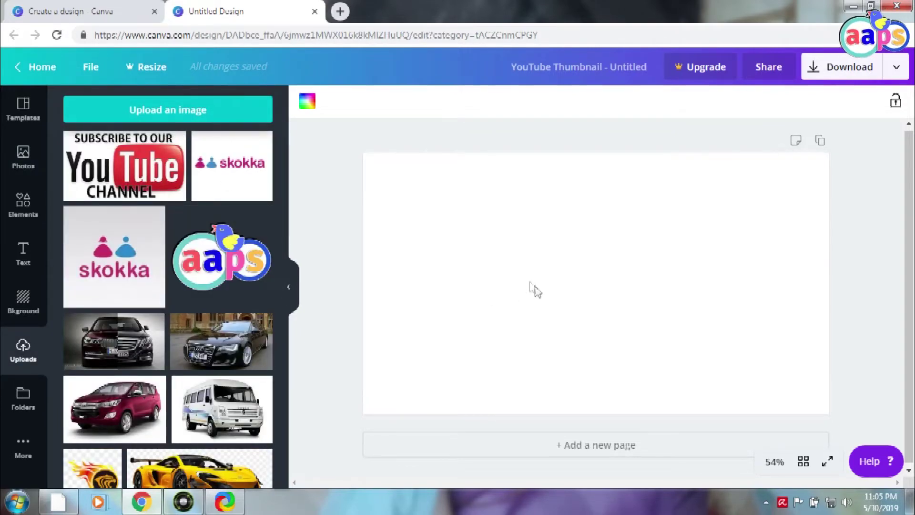
pyautogui.click(308, 102)
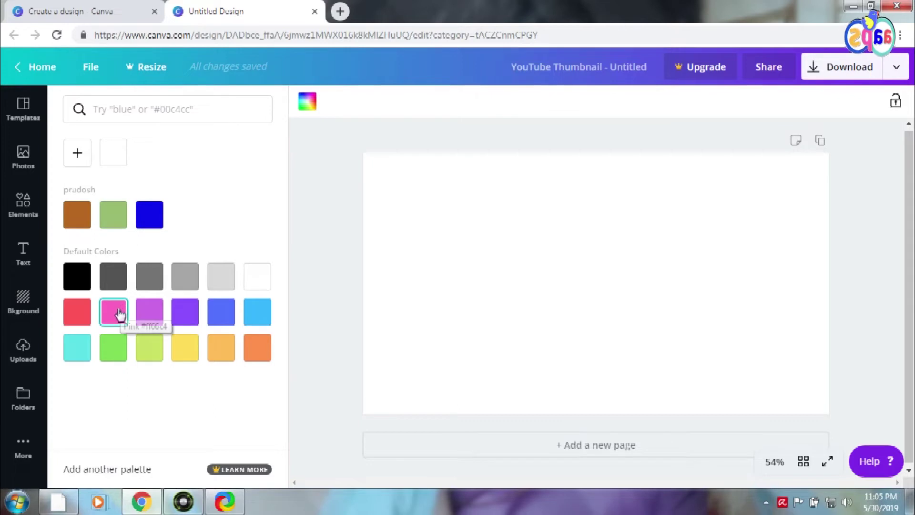
pyautogui.click(190, 319)
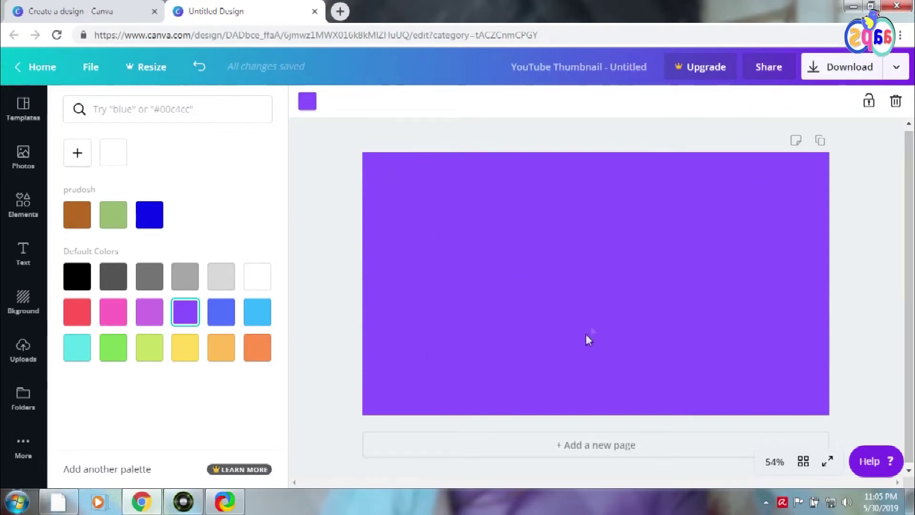
# Browse the Text panel's heading styles and text combinations
pyautogui.click(20, 257)
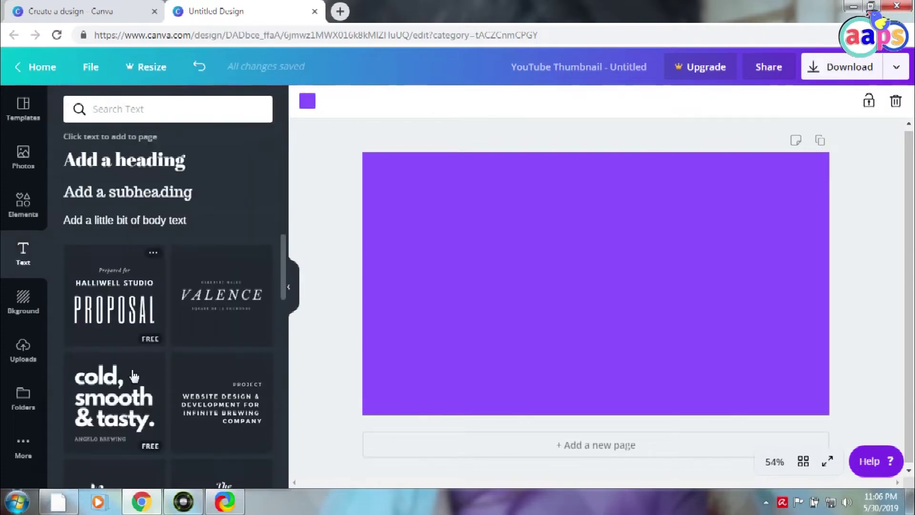
pyautogui.scroll(-3, 138, 280)
pyautogui.scroll(-2, 138, 280)
pyautogui.scroll(2, 138, 280)
pyautogui.scroll(-1, 138, 280)
pyautogui.scroll(-2, 139, 280)
pyautogui.scroll(-2, 139, 280)
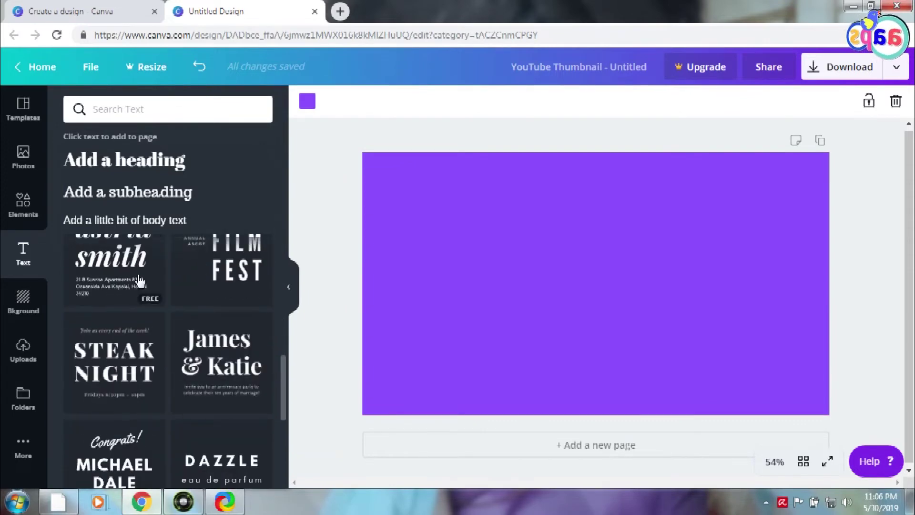
pyautogui.scroll(1, 200, 309)
pyautogui.scroll(1, 200, 309)
pyautogui.scroll(-2, 201, 317)
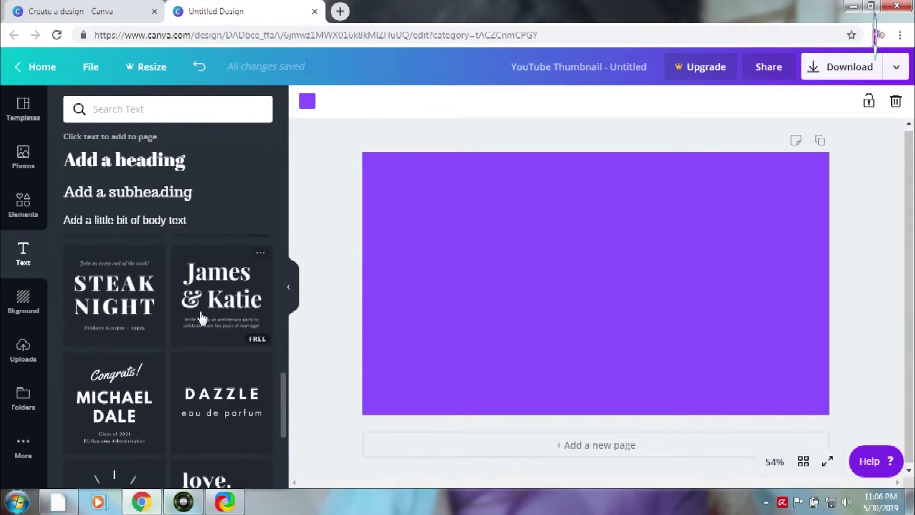
# Add the Steak Night text style and change it to a bold black 'AAPS' heading
pyautogui.click(111, 307)
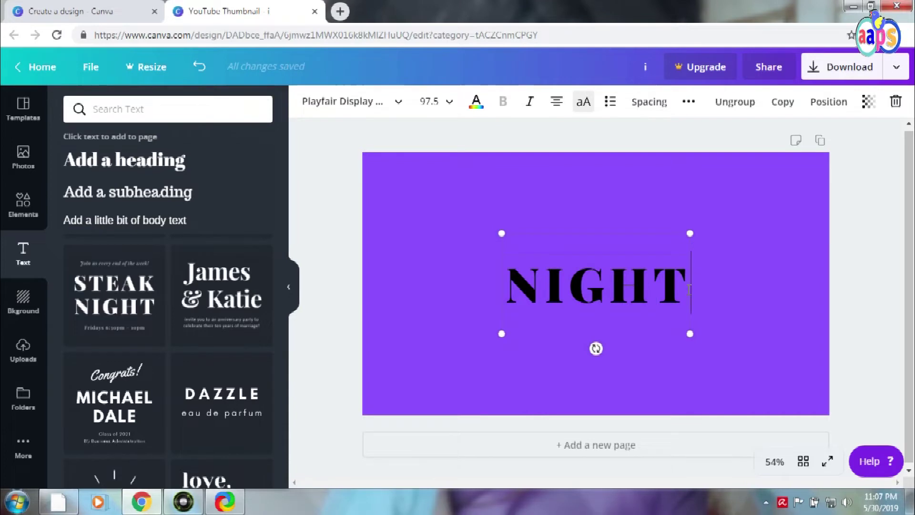
pyautogui.press('BackSpace')
pyautogui.press('BackSpace')
pyautogui.press('BackSpace')
pyautogui.press('BackSpace')
pyautogui.press('BackSpace')
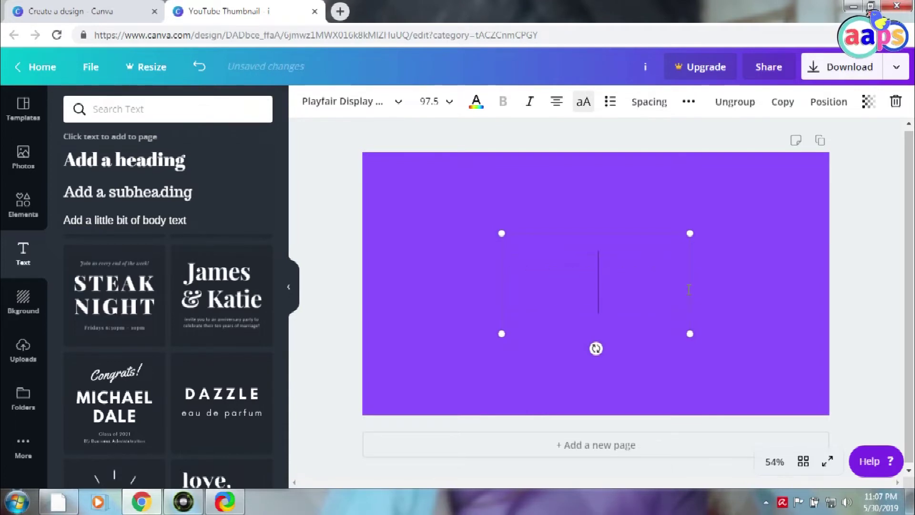
pyautogui.write('A')
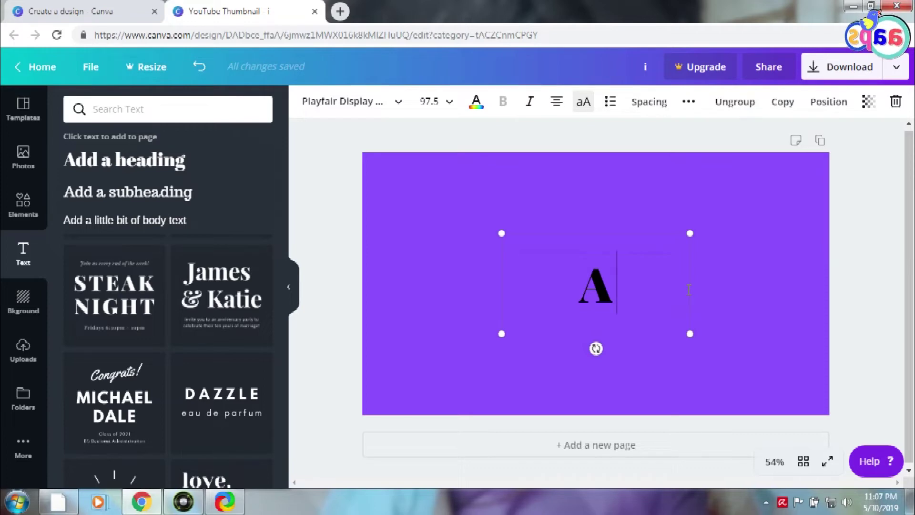
pyautogui.write('AP')
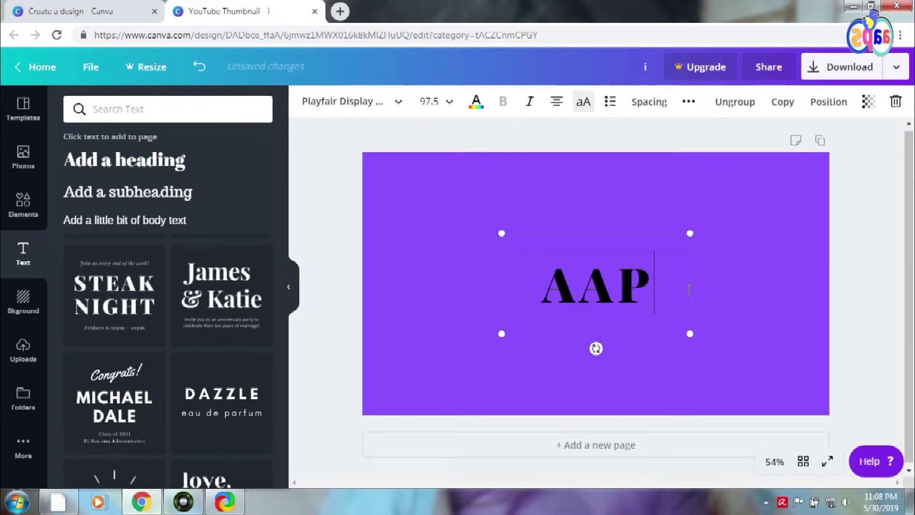
pyautogui.write('S')
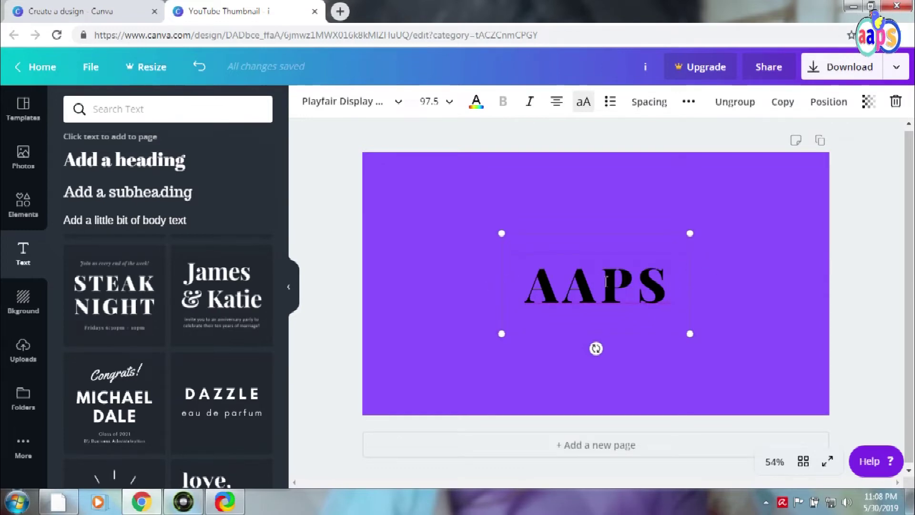
pyautogui.moveTo(541, 282); pyautogui.dragTo(555, 282)
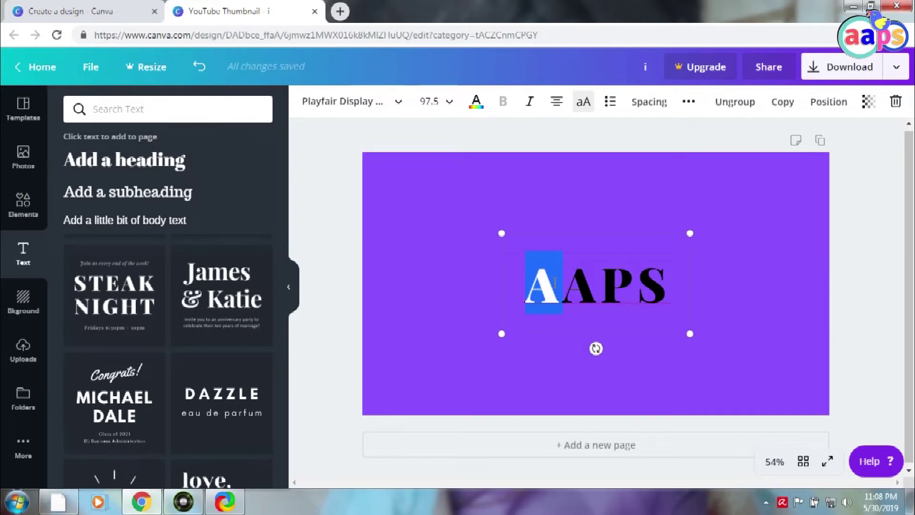
# Colour the AAPS letters individually: first A pink, second A brown, P yellow, S black
pyautogui.click(476, 101)
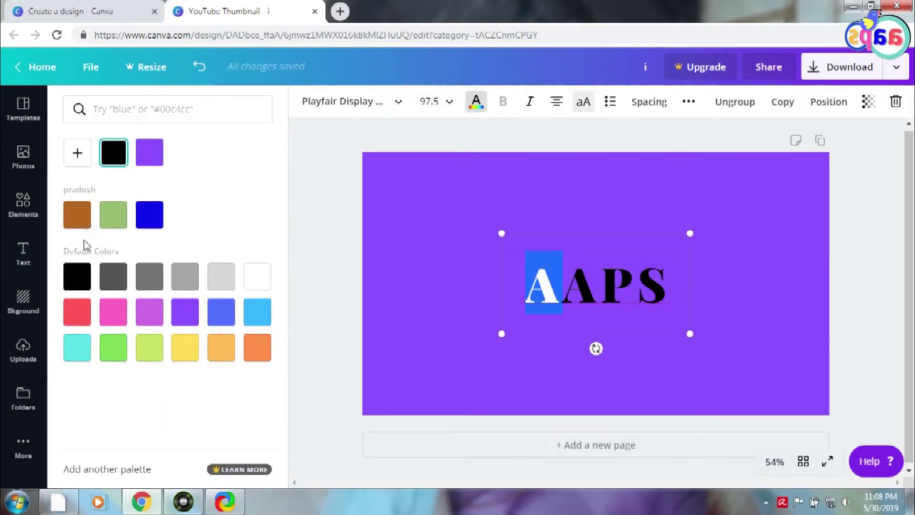
pyautogui.click(118, 320)
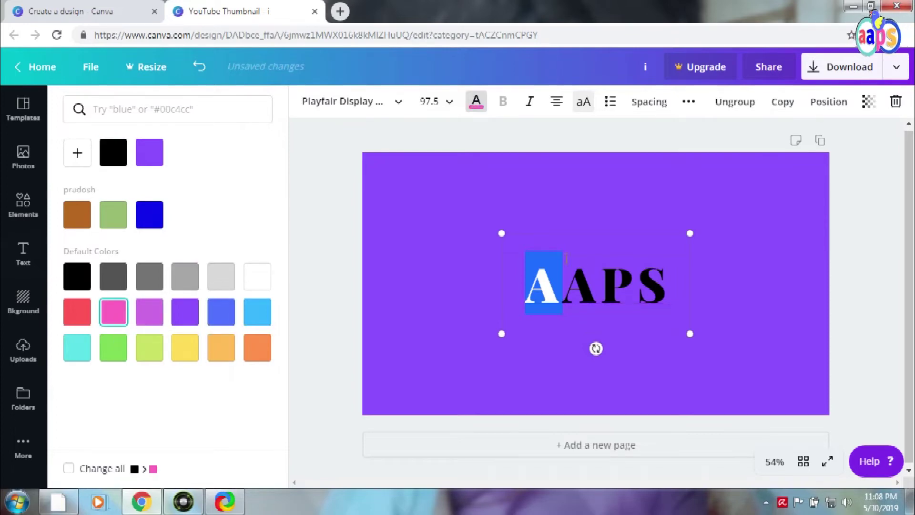
pyautogui.click(600, 282)
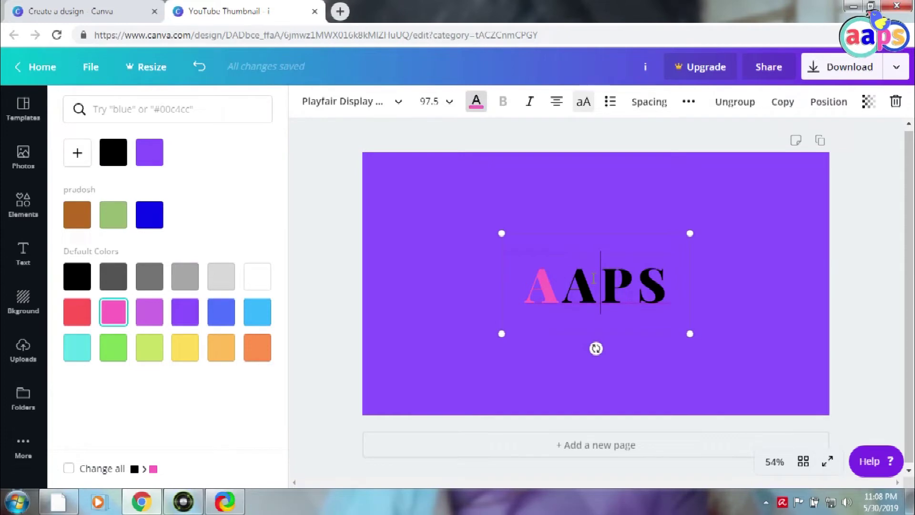
pyautogui.moveTo(599, 282); pyautogui.dragTo(563, 282)
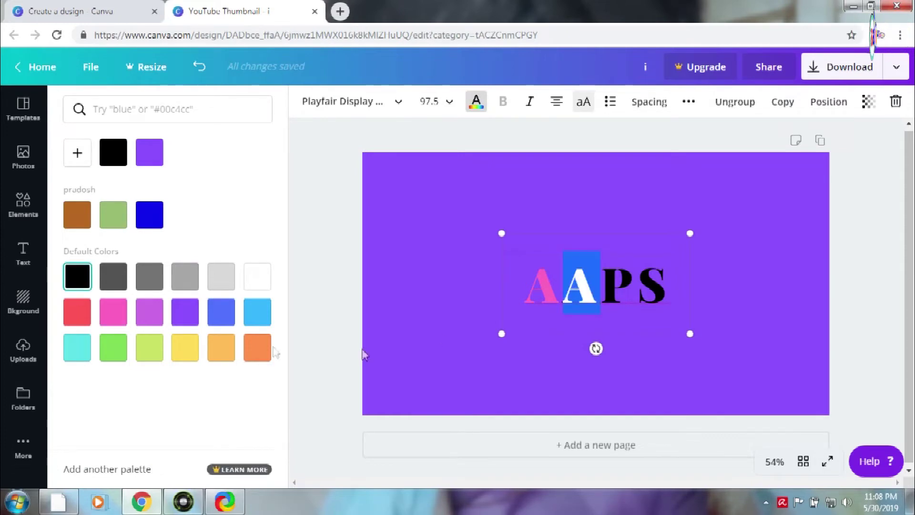
pyautogui.click(77, 227)
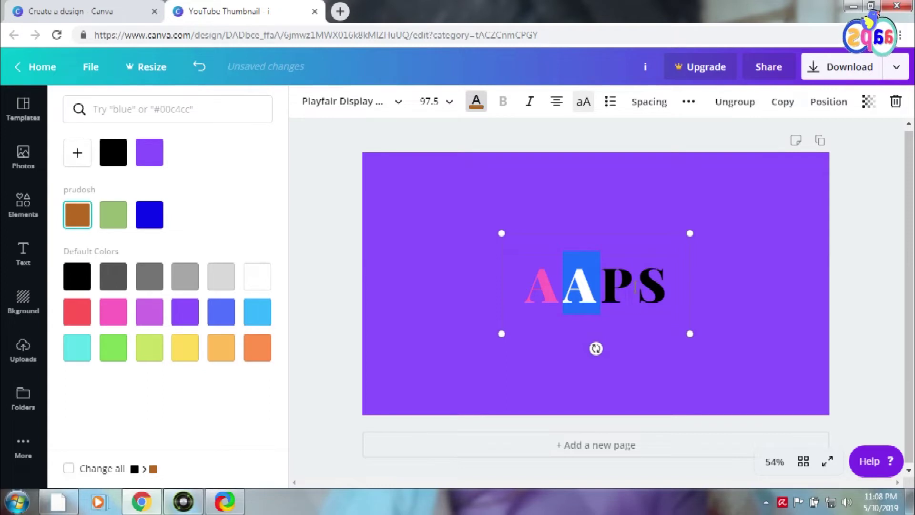
pyautogui.click(638, 282)
pyautogui.moveTo(638, 282); pyautogui.dragTo(600, 282)
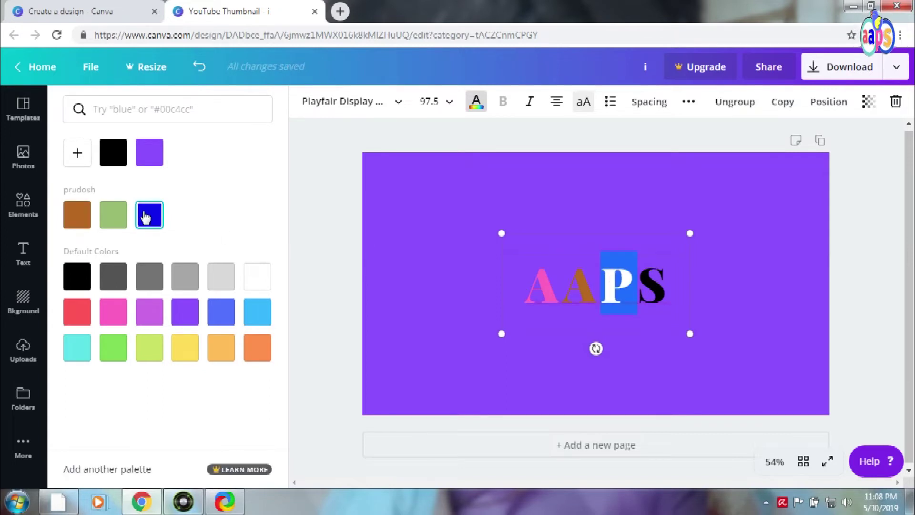
pyautogui.click(180, 345)
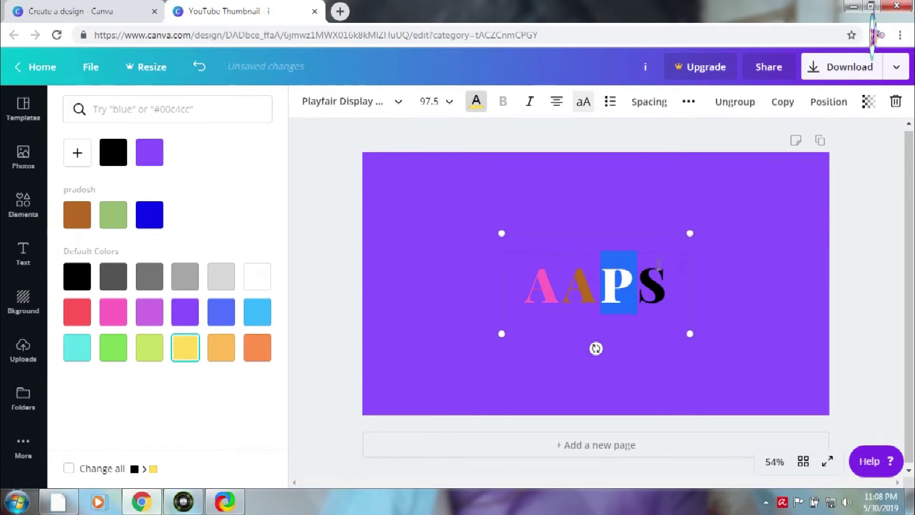
pyautogui.moveTo(687, 278); pyautogui.dragTo(638, 281)
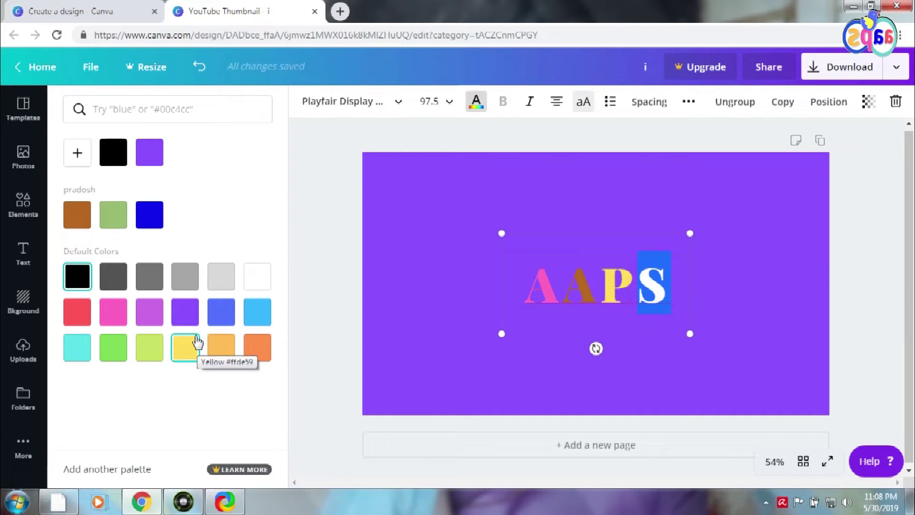
pyautogui.click(112, 153)
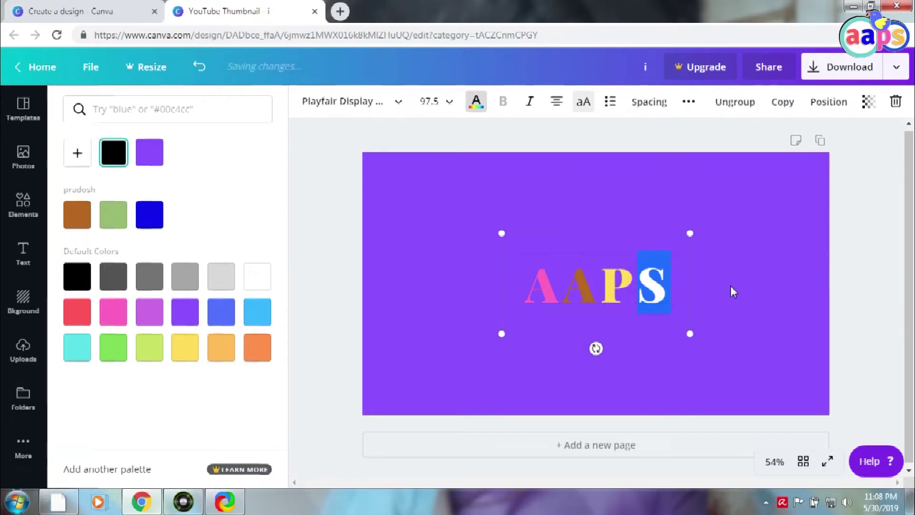
pyautogui.click(732, 291)
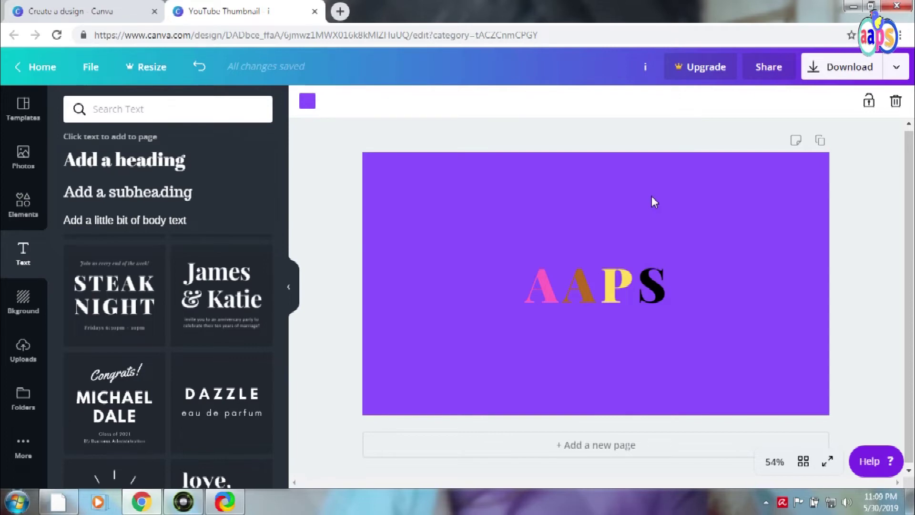
# Add the uploaded YouTube subscribe image and resize it into the thumbnail's top-left corner
pyautogui.click(599, 136)
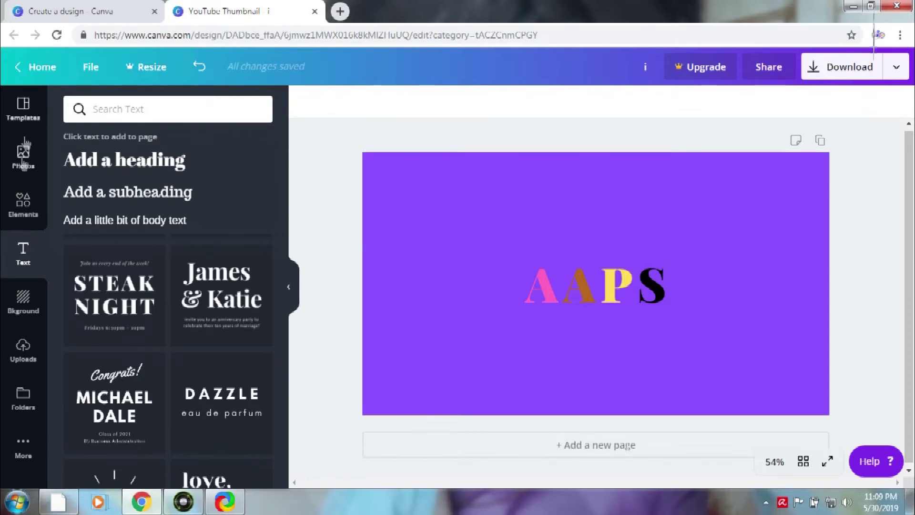
pyautogui.click(21, 344)
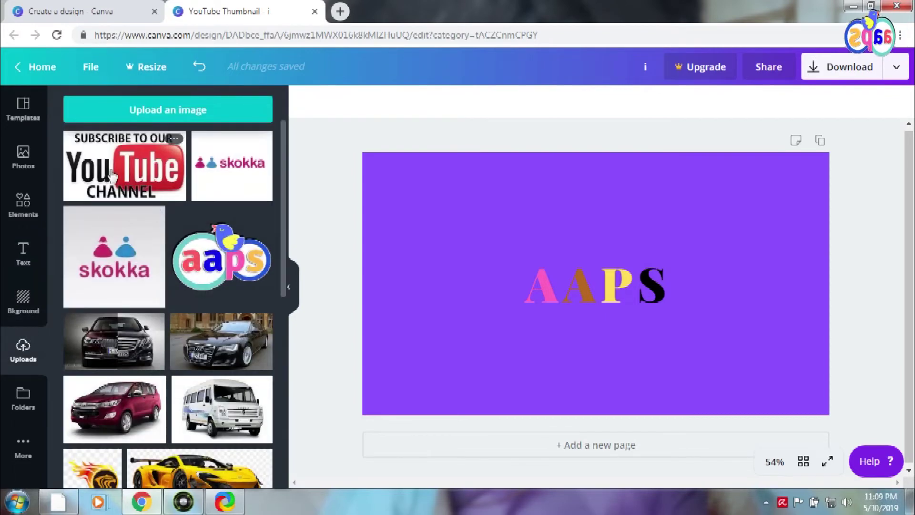
pyautogui.moveTo(112, 175)
pyautogui.mouseDown()
pyautogui.moveTo(456, 221)
pyautogui.moveTo(447, 222)
pyautogui.mouseUp()
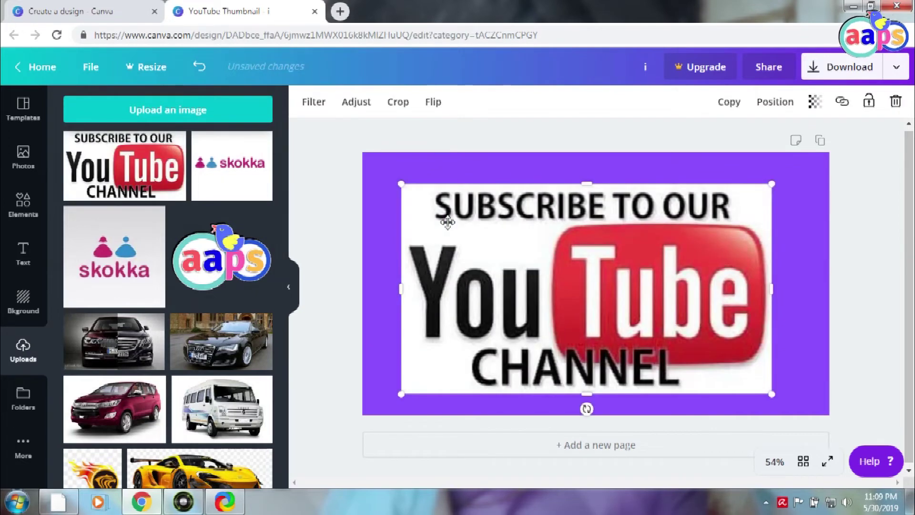
pyautogui.moveTo(401, 188); pyautogui.dragTo(665, 317)
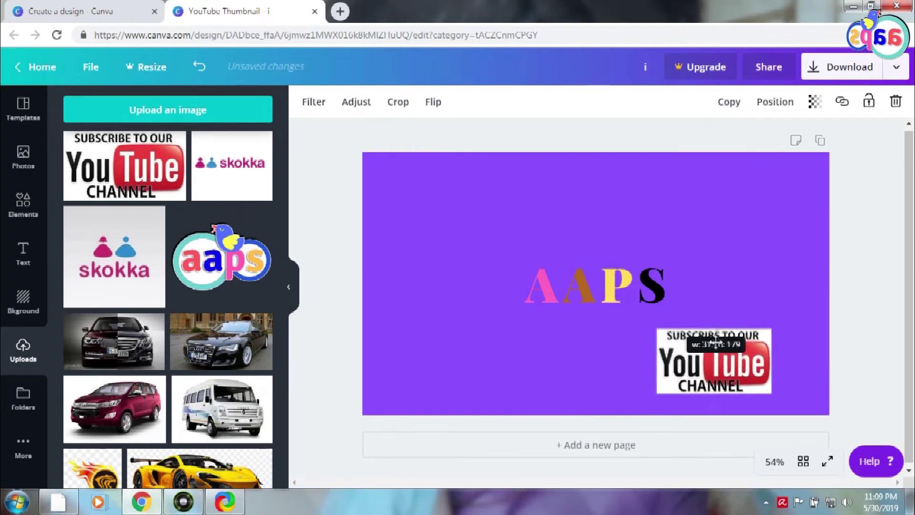
pyautogui.moveTo(691, 355)
pyautogui.mouseDown()
pyautogui.moveTo(485, 356)
pyautogui.moveTo(433, 343)
pyautogui.moveTo(402, 298)
pyautogui.moveTo(400, 227)
pyautogui.moveTo(419, 204)
pyautogui.mouseUp()
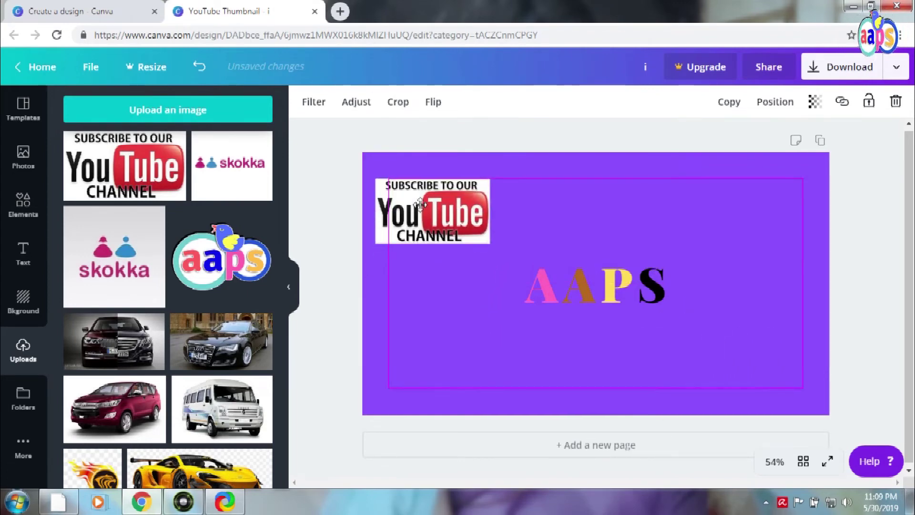
pyautogui.moveTo(489, 243); pyautogui.dragTo(510, 276)
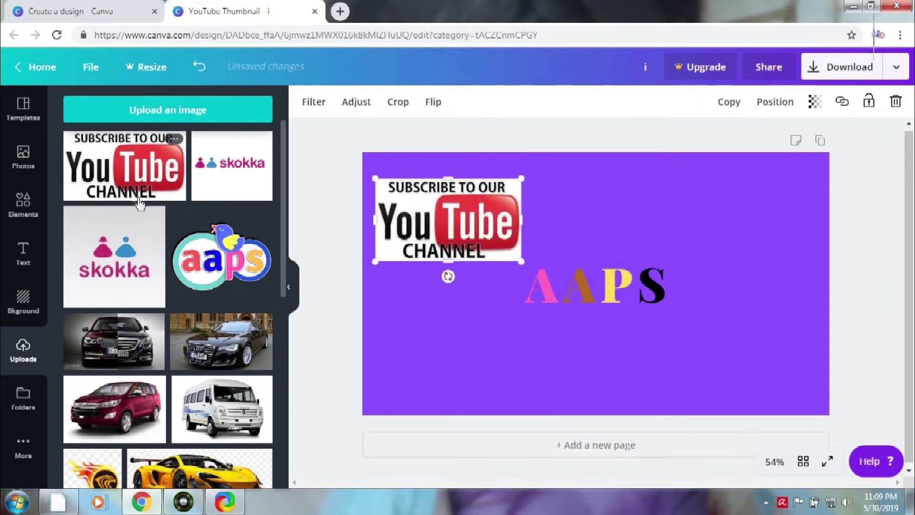
# Upload the download (1) Like & Share image, shrink it bottom-right, and drag in the aaps logo
pyautogui.click(142, 110)
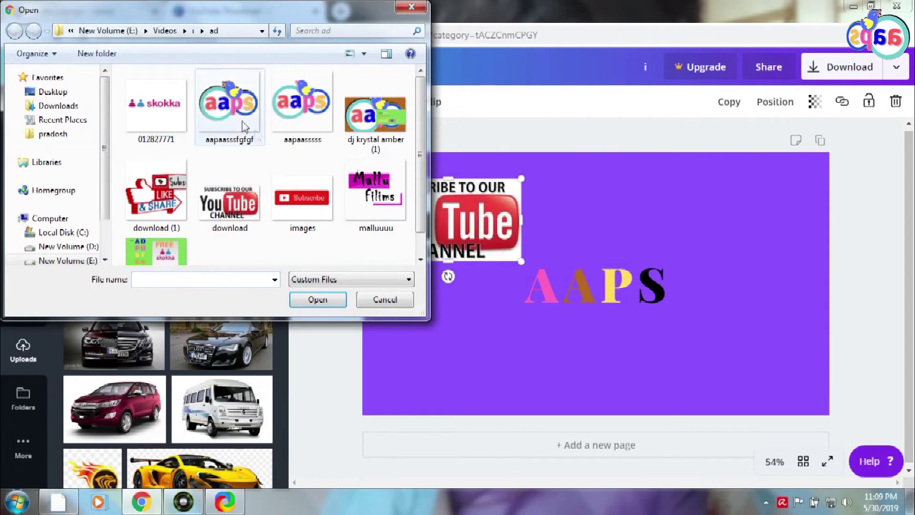
pyautogui.doubleClick(152, 195)
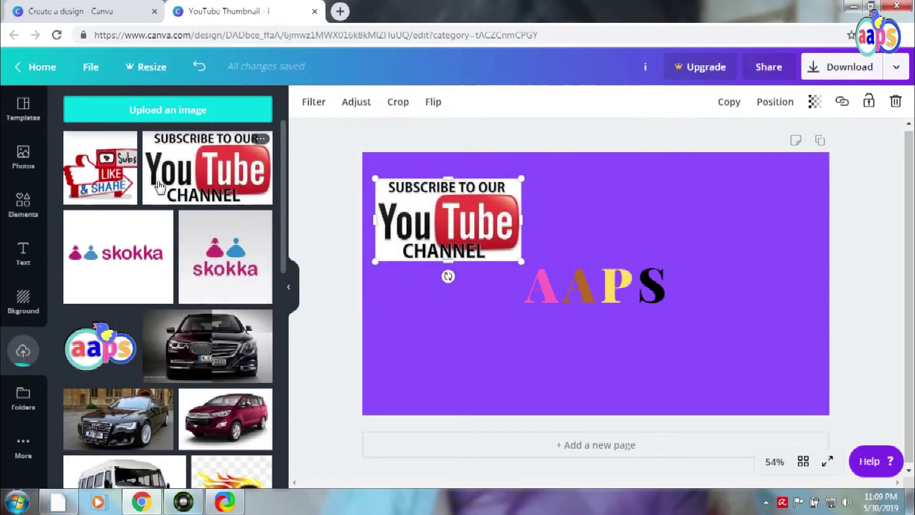
pyautogui.moveTo(142, 238); pyautogui.dragTo(642, 277)
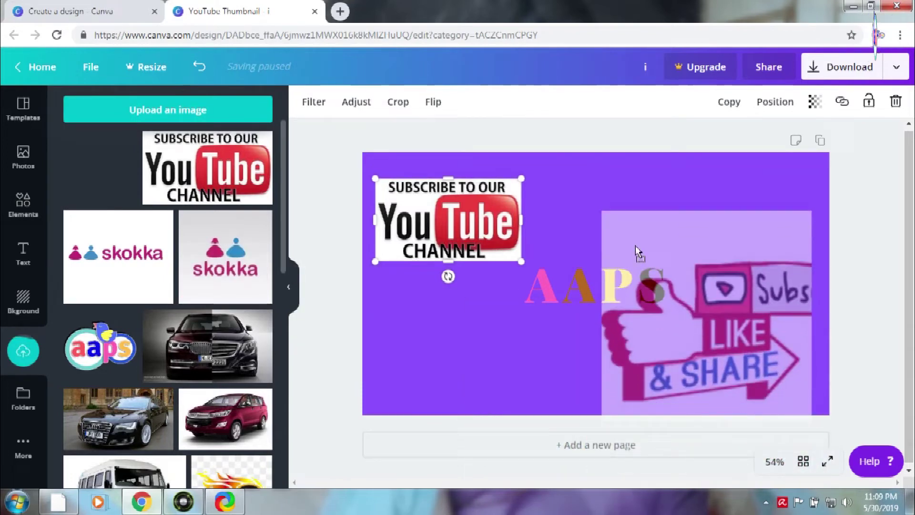
pyautogui.moveTo(642, 276); pyautogui.dragTo(636, 245)
pyautogui.moveTo(604, 217); pyautogui.dragTo(705, 315)
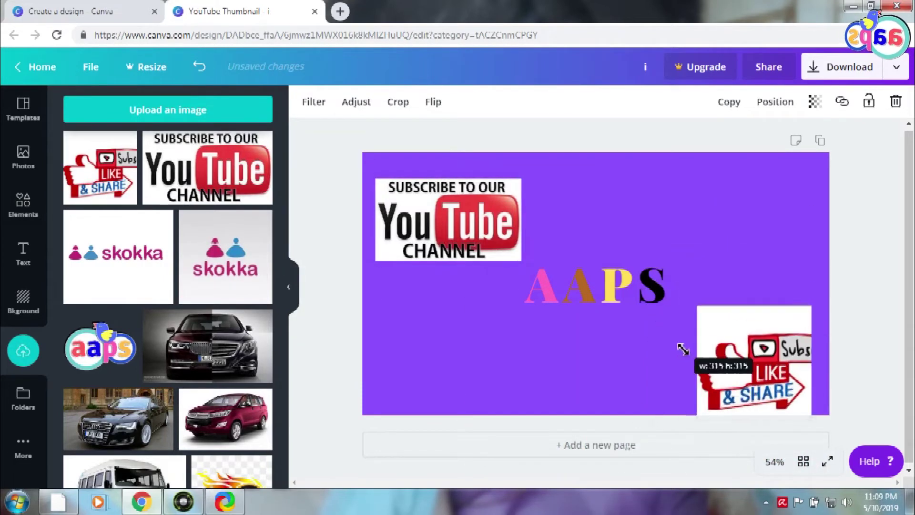
pyautogui.moveTo(742, 354); pyautogui.dragTo(771, 352)
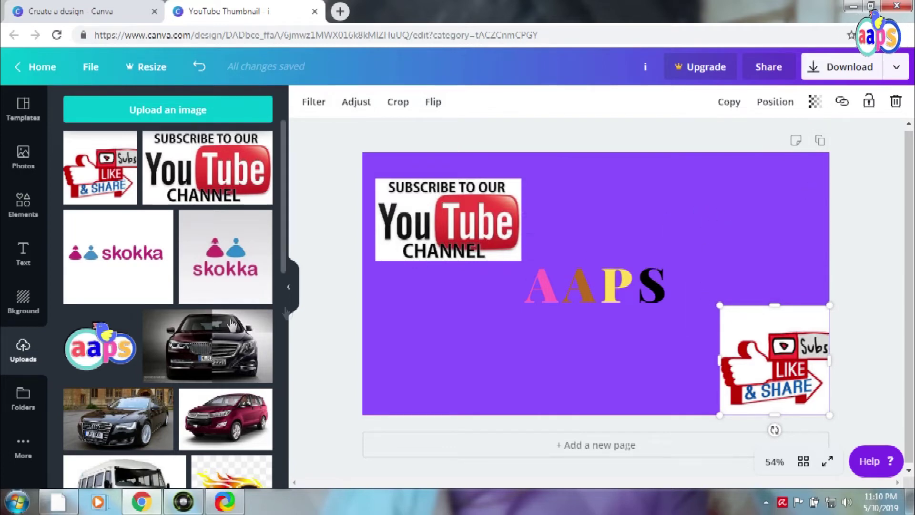
pyautogui.moveTo(100, 347)
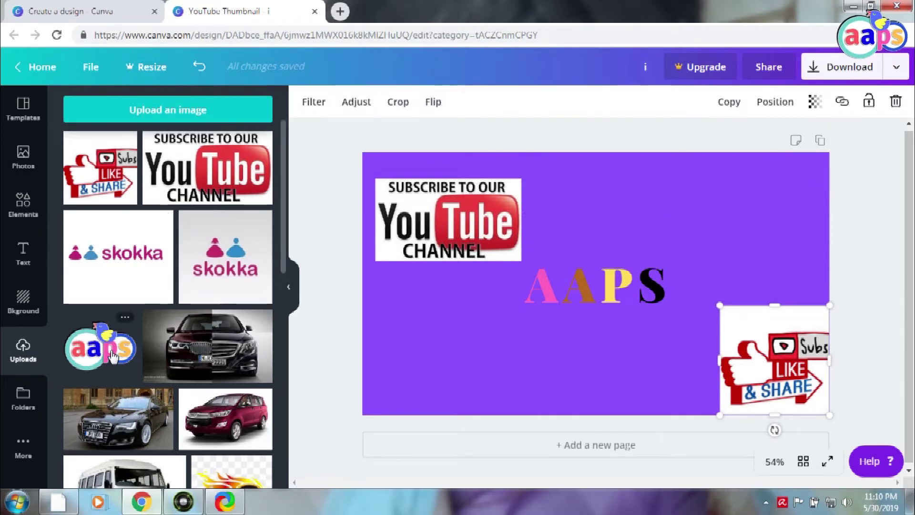
pyautogui.moveTo(274, 346); pyautogui.dragTo(587, 209)
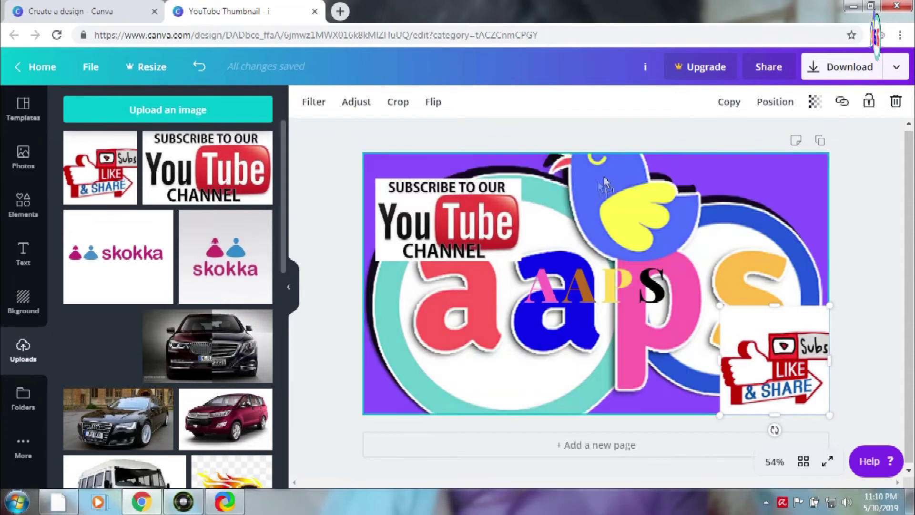
# Drop the aaps logo onto the page and size it in the bottom-left corner
pyautogui.moveTo(586, 210)
pyautogui.mouseDown()
pyautogui.moveTo(541, 274)
pyautogui.moveTo(472, 276)
pyautogui.mouseUp()
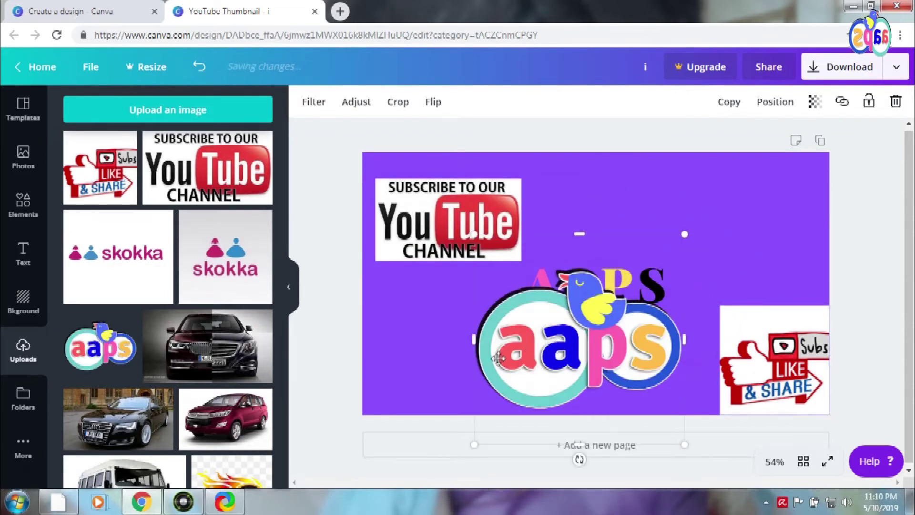
pyautogui.moveTo(445, 348)
pyautogui.mouseDown()
pyautogui.moveTo(410, 371)
pyautogui.moveTo(447, 373)
pyautogui.moveTo(389, 381)
pyautogui.mouseUp()
pyautogui.moveTo(572, 365)
pyautogui.mouseDown()
pyautogui.moveTo(629, 351)
pyautogui.moveTo(598, 358)
pyautogui.mouseUp()
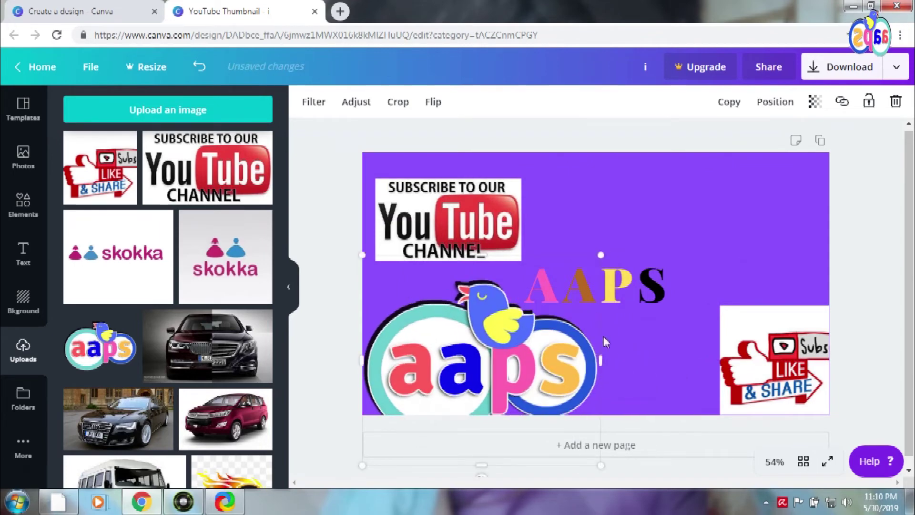
pyautogui.moveTo(523, 277)
pyautogui.mouseDown()
pyautogui.moveTo(549, 279)
pyautogui.moveTo(517, 277)
pyautogui.mouseUp()
# Reposition the AAPS heading and enlarge and shift the Like & Share image around the logo
pyautogui.moveTo(670, 290); pyautogui.dragTo(761, 225)
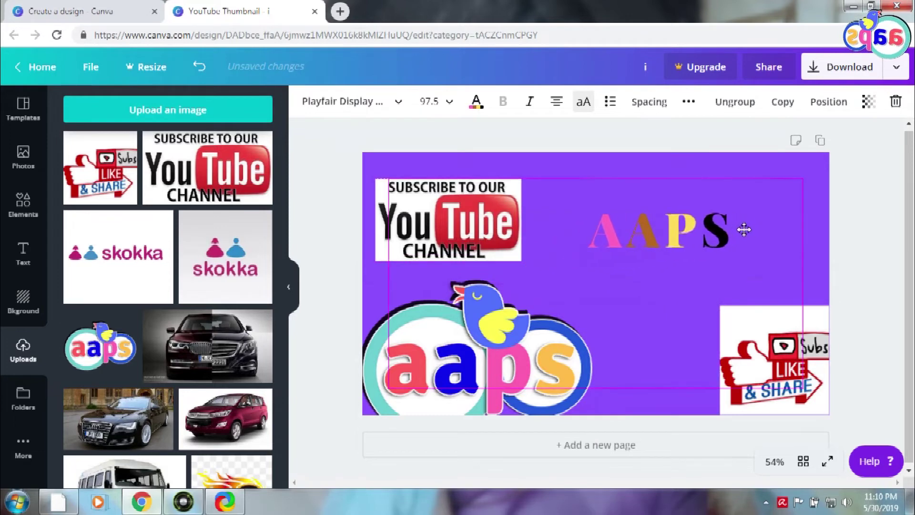
pyautogui.moveTo(761, 225); pyautogui.dragTo(740, 227)
pyautogui.moveTo(784, 347)
pyautogui.mouseDown()
pyautogui.moveTo(662, 330)
pyautogui.moveTo(821, 286)
pyautogui.mouseUp()
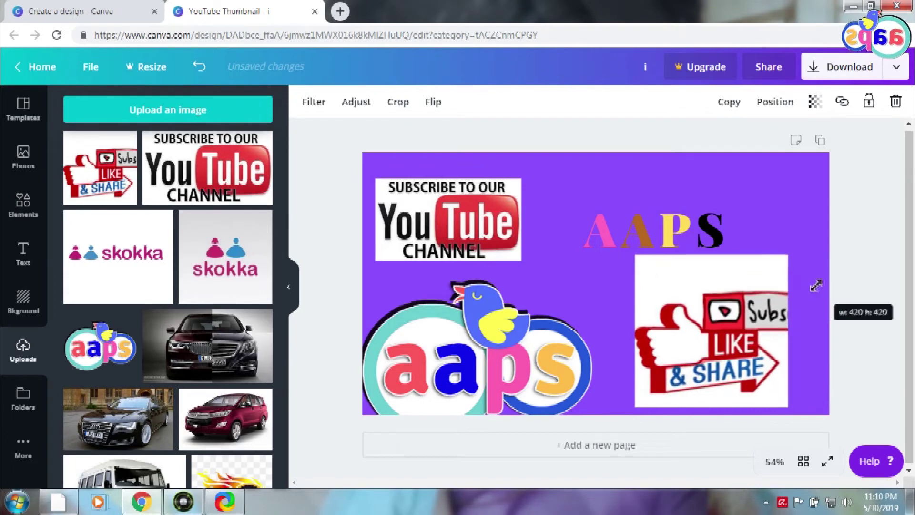
pyautogui.moveTo(696, 305); pyautogui.dragTo(735, 305)
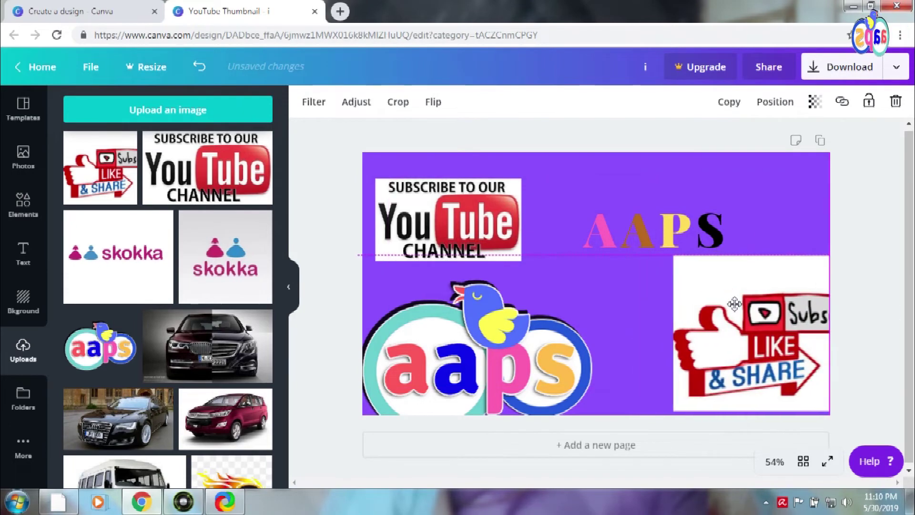
pyautogui.moveTo(618, 234); pyautogui.dragTo(572, 240)
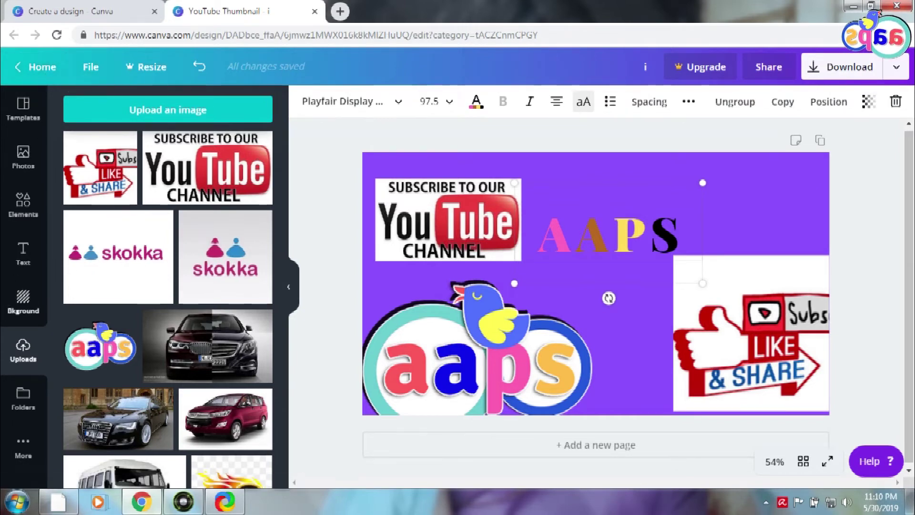
pyautogui.click(24, 300)
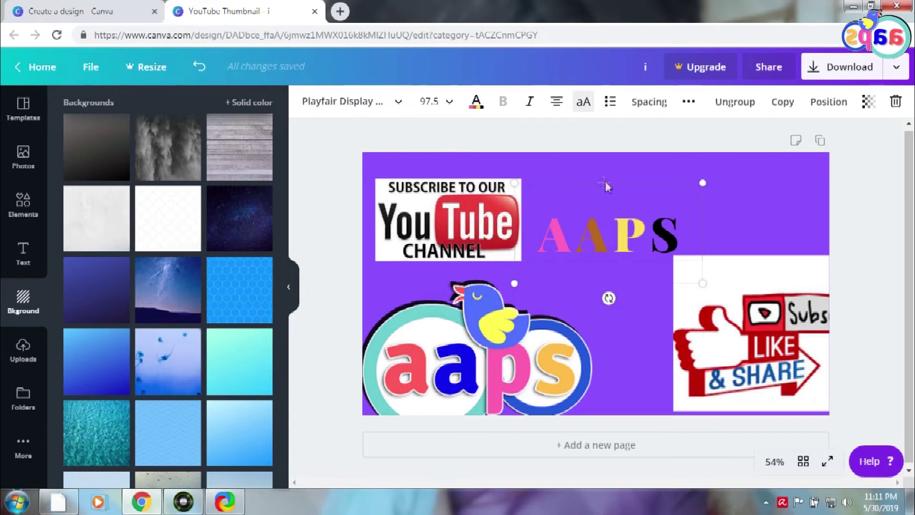
pyautogui.click(24, 155)
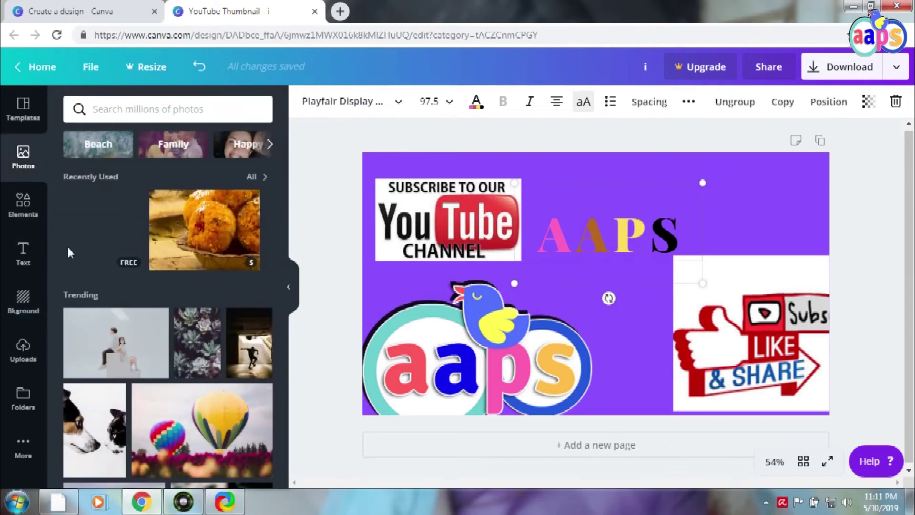
pyautogui.scroll(-2, 158, 316)
pyautogui.scroll(2, 158, 317)
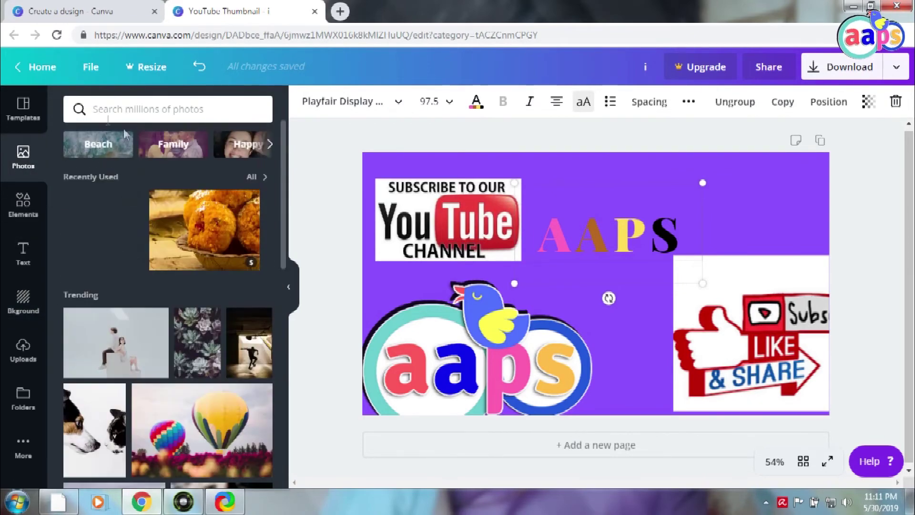
pyautogui.click(103, 106)
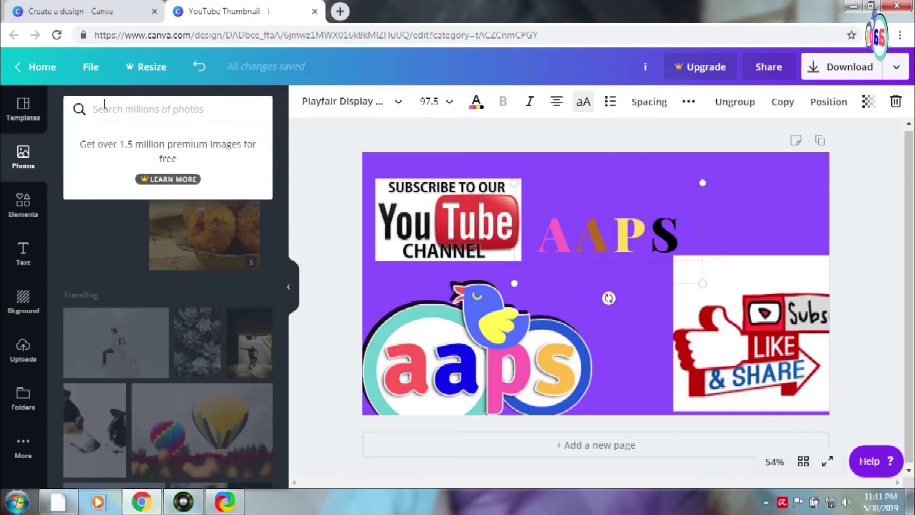
pyautogui.click(139, 277)
pyautogui.scroll(-3, 138, 278)
pyautogui.scroll(-3, 139, 277)
pyautogui.scroll(-2, 138, 279)
pyautogui.scroll(-4, 138, 277)
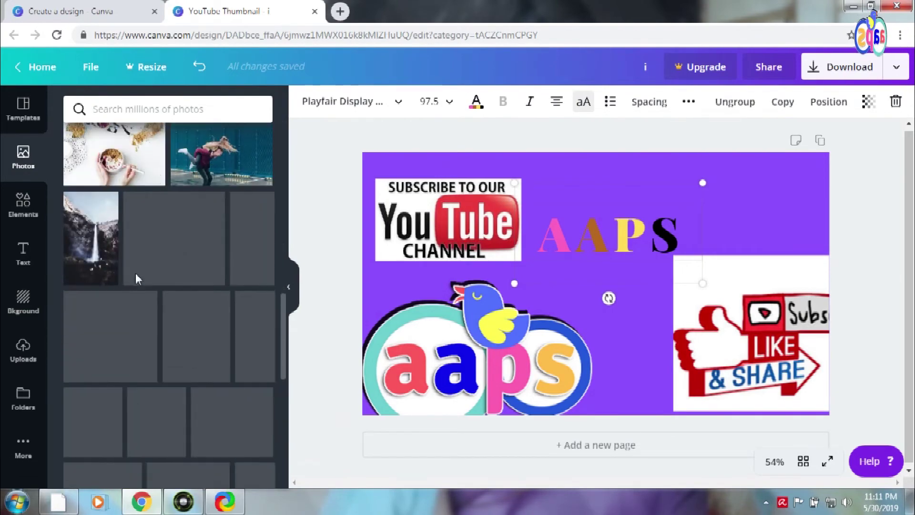
pyautogui.scroll(-3, 128, 369)
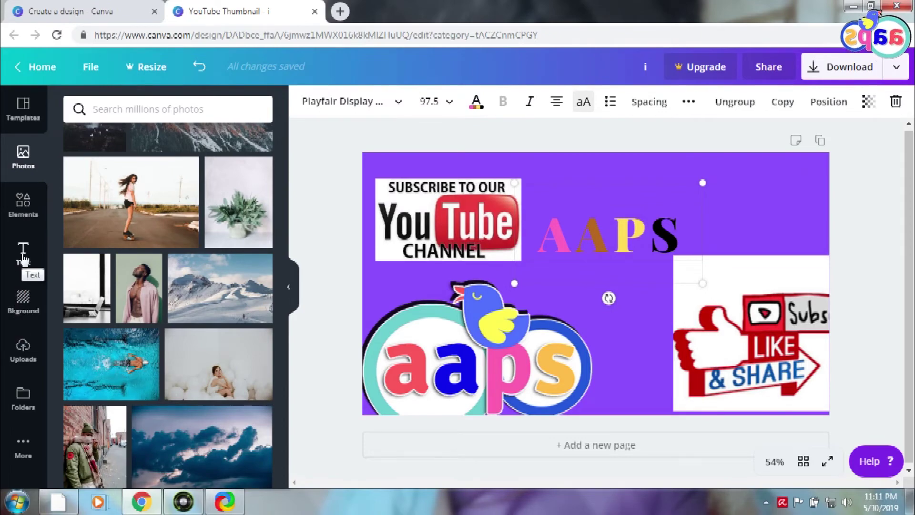
pyautogui.scroll(-5, 143, 295)
pyautogui.scroll(-5, 157, 319)
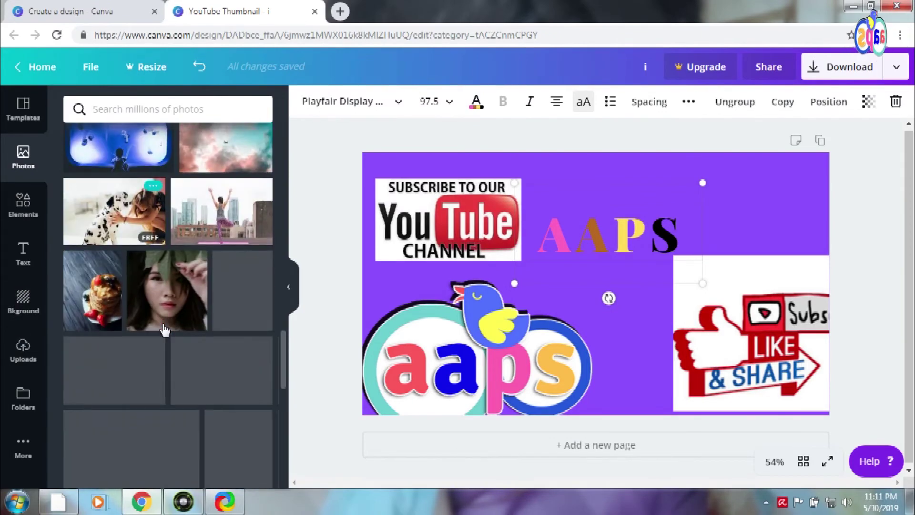
pyautogui.scroll(-5, 163, 329)
pyautogui.moveTo(114, 307)
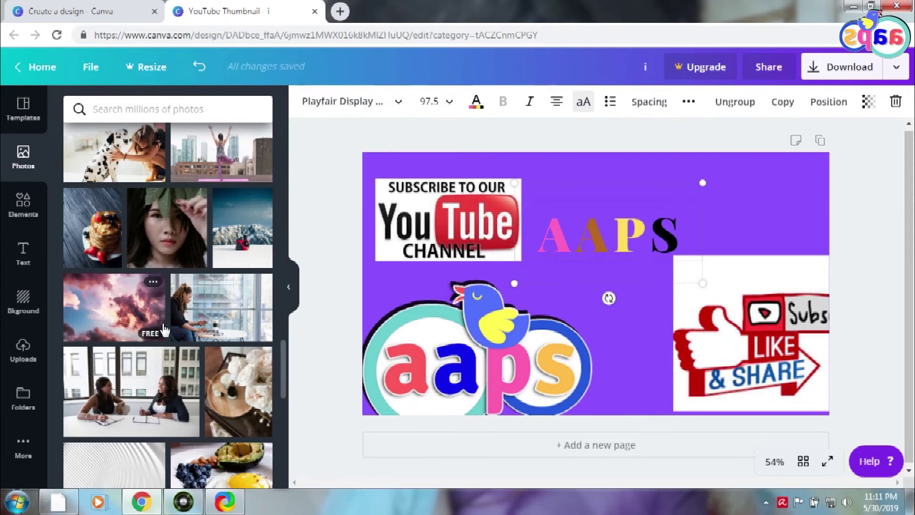
pyautogui.scroll(-5, 164, 329)
pyautogui.scroll(-5, 164, 329)
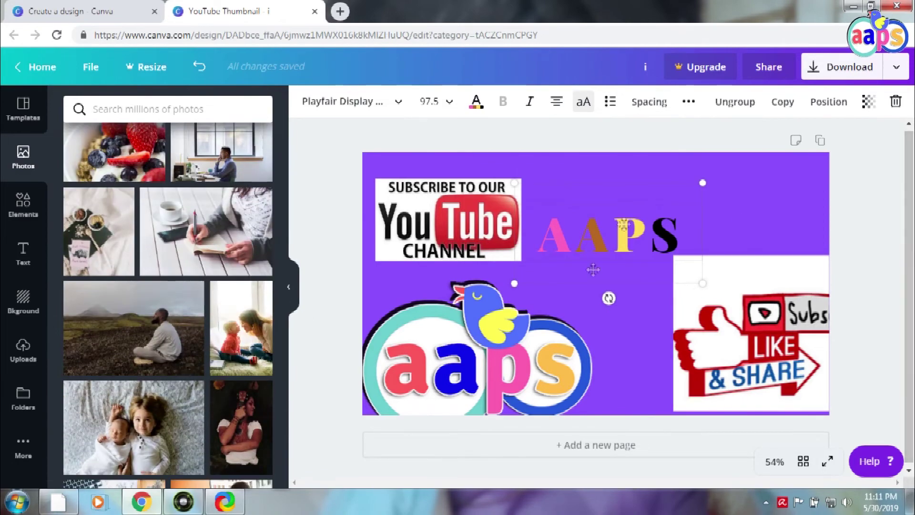
pyautogui.scroll(-5, 132, 429)
pyautogui.scroll(-3, 133, 444)
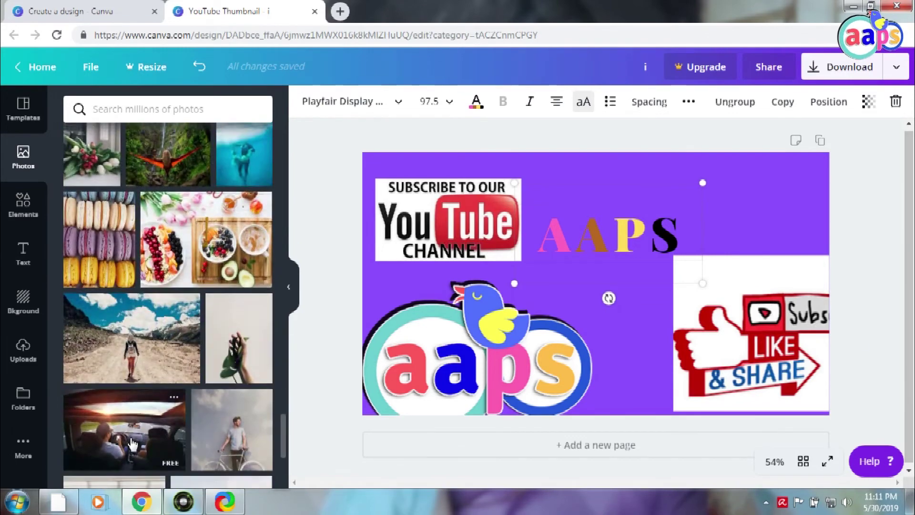
pyautogui.scroll(-5, 133, 444)
pyautogui.scroll(-5, 162, 317)
pyautogui.scroll(-5, 162, 317)
pyautogui.scroll(-5, 162, 317)
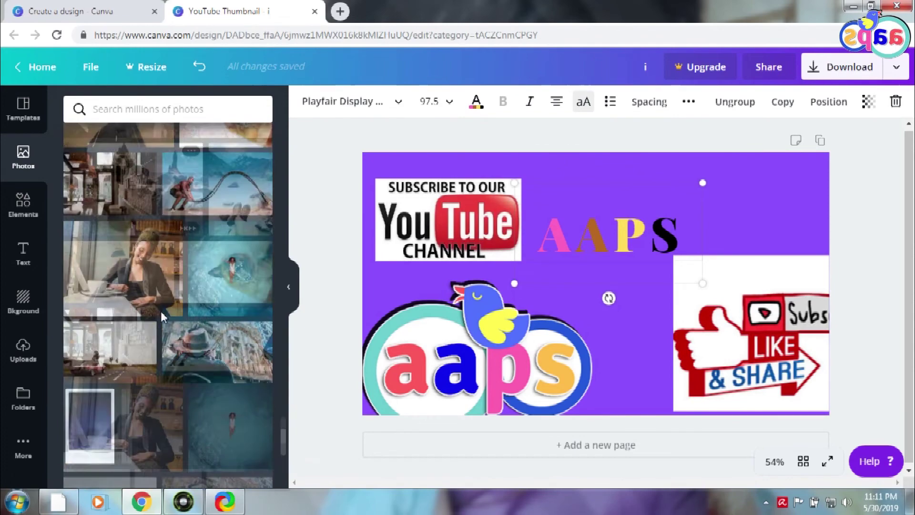
pyautogui.scroll(-3, 162, 317)
pyautogui.scroll(-5, 162, 316)
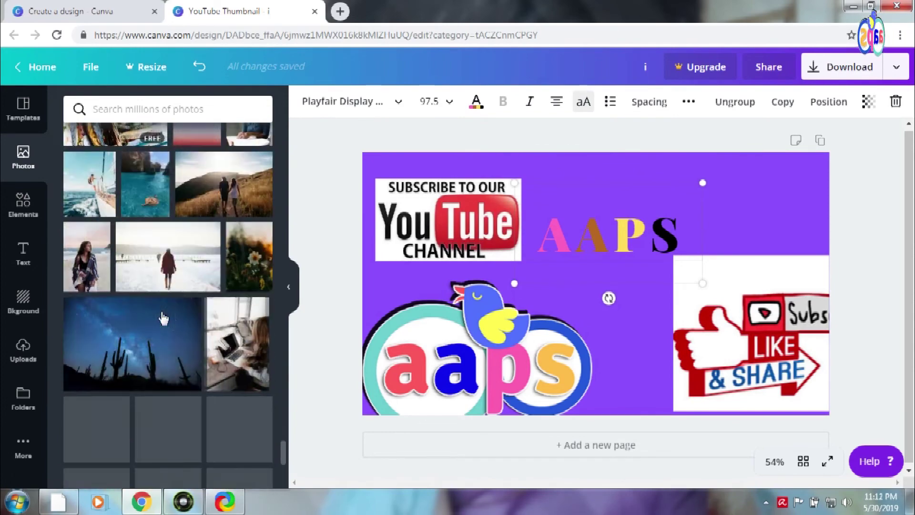
pyautogui.scroll(-3, 162, 316)
pyautogui.scroll(-3, 162, 317)
pyautogui.scroll(-3, 162, 317)
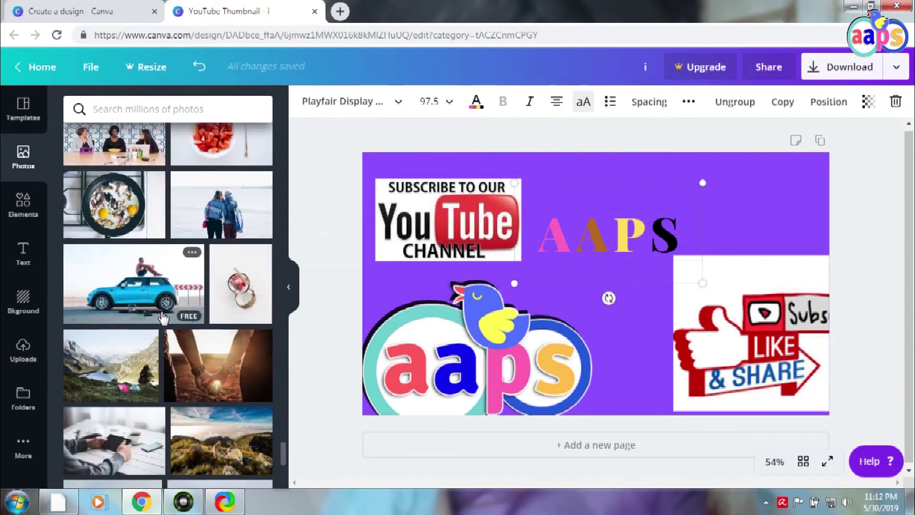
pyautogui.scroll(-2, 162, 317)
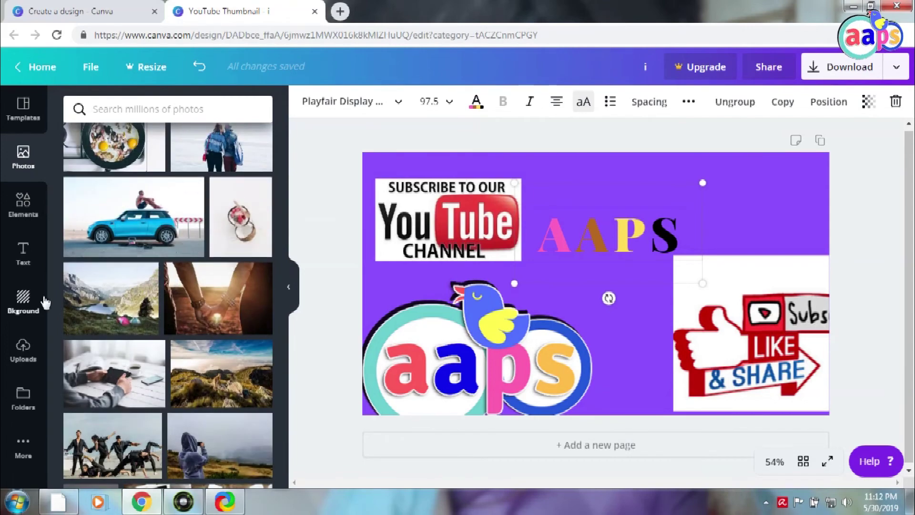
pyautogui.click(22, 307)
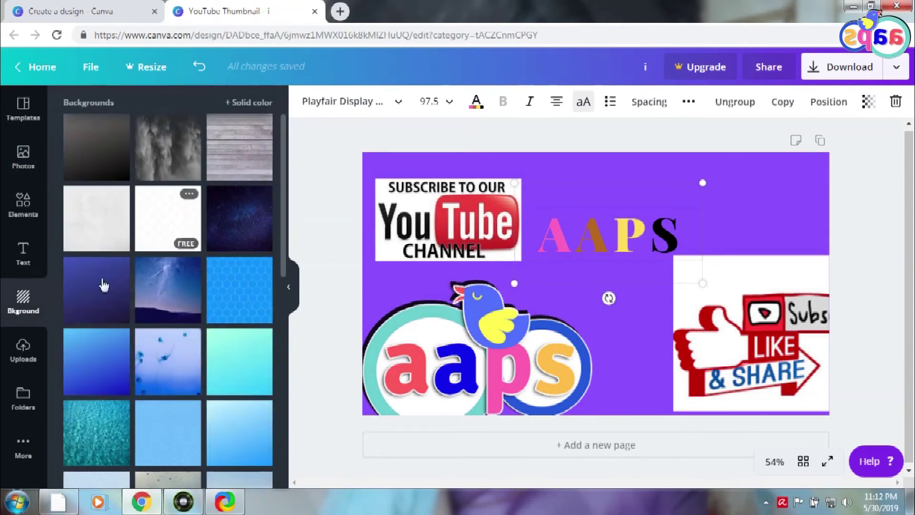
# Preview the Green Blue Jellyfish background, drag it back off to keep purple, and show Uploads
pyautogui.scroll(-8, 146, 387)
pyautogui.scroll(-5, 146, 386)
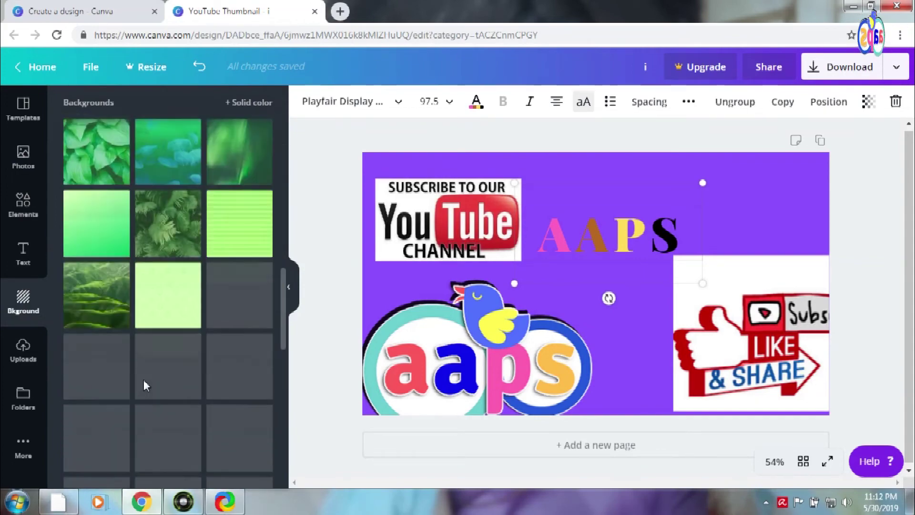
pyautogui.moveTo(167, 217)
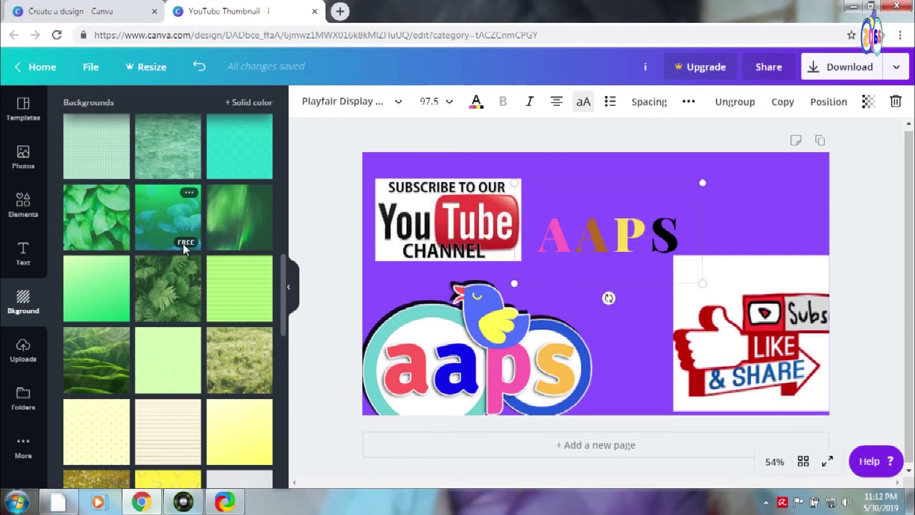
pyautogui.click(193, 191)
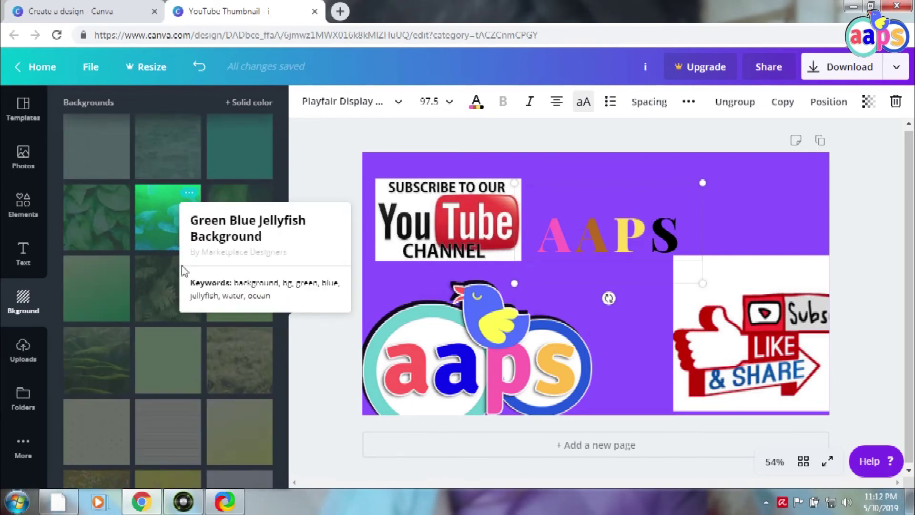
pyautogui.moveTo(162, 221)
pyautogui.mouseDown()
pyautogui.moveTo(618, 244)
pyautogui.moveTo(531, 215)
pyautogui.mouseUp()
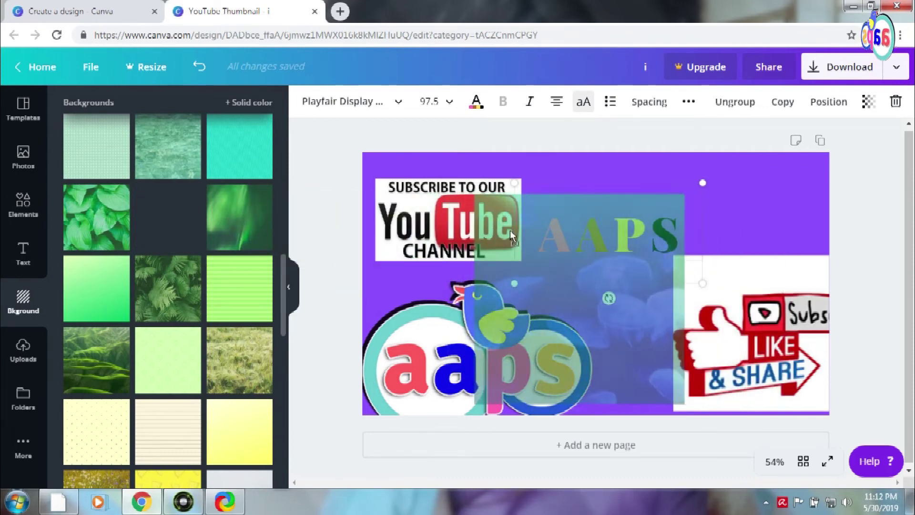
pyautogui.moveTo(531, 214); pyautogui.dragTo(163, 223)
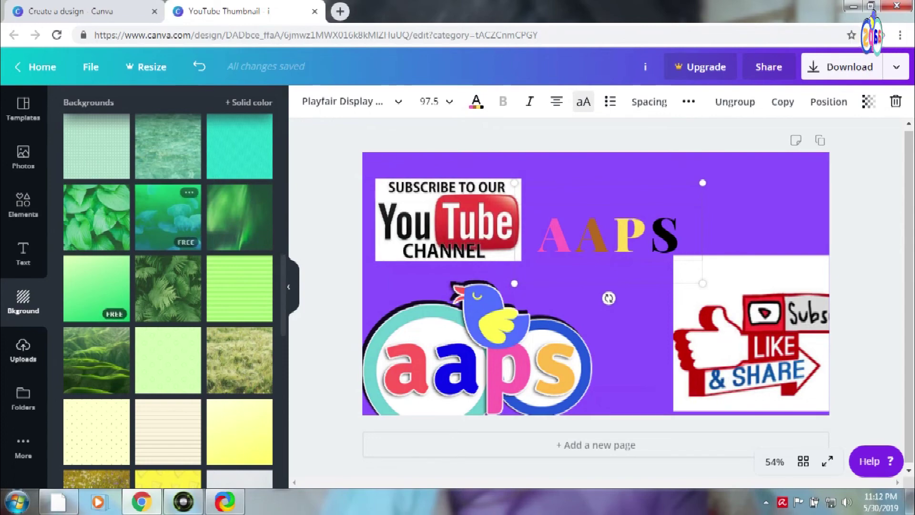
pyautogui.click(21, 362)
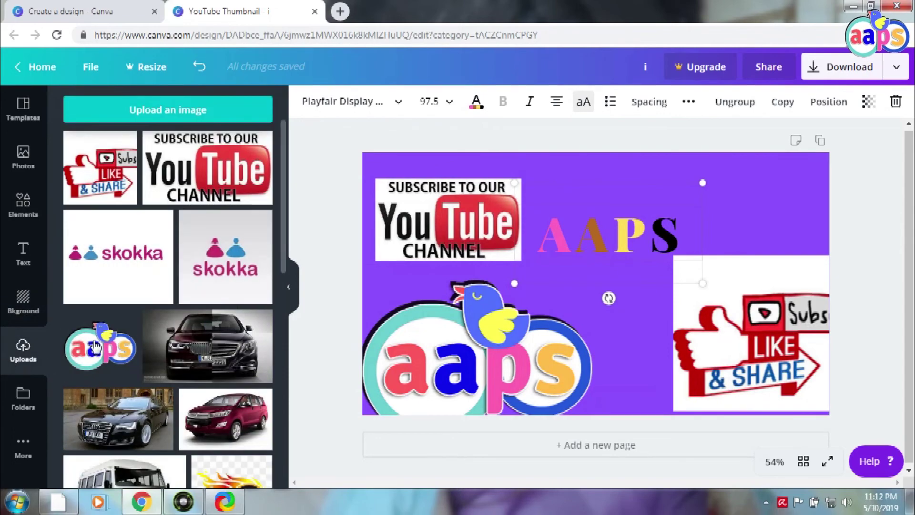
# Browse Folders and the More apps list, then bring up the heading's font sizes (97.5)
pyautogui.scroll(-7, 167, 305)
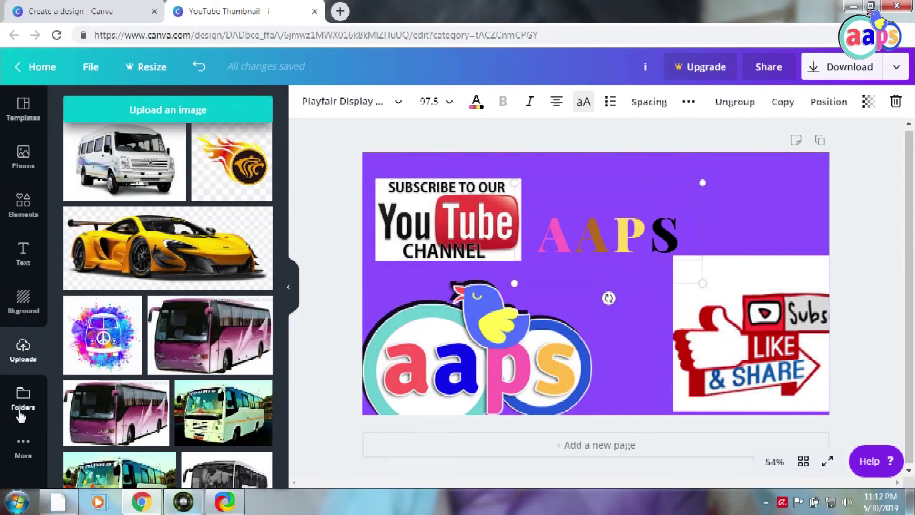
pyautogui.click(20, 414)
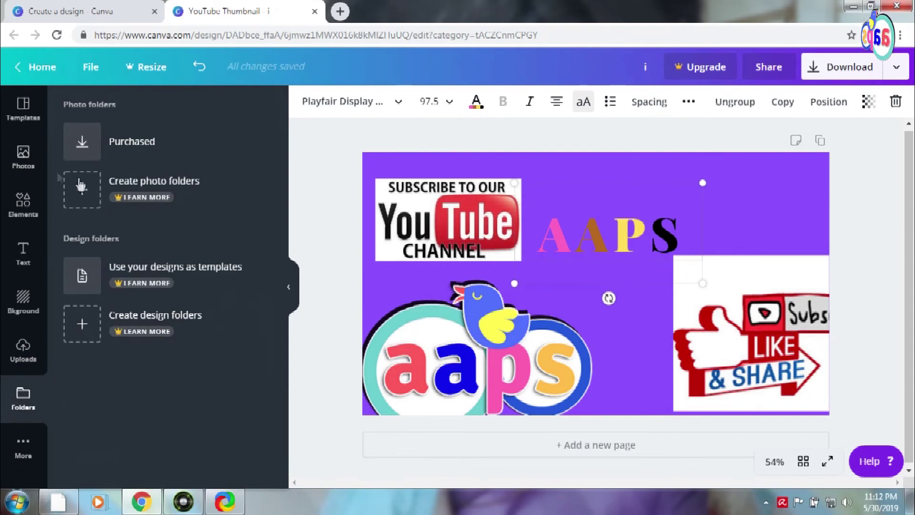
pyautogui.click(24, 443)
pyautogui.scroll(-3, 93, 350)
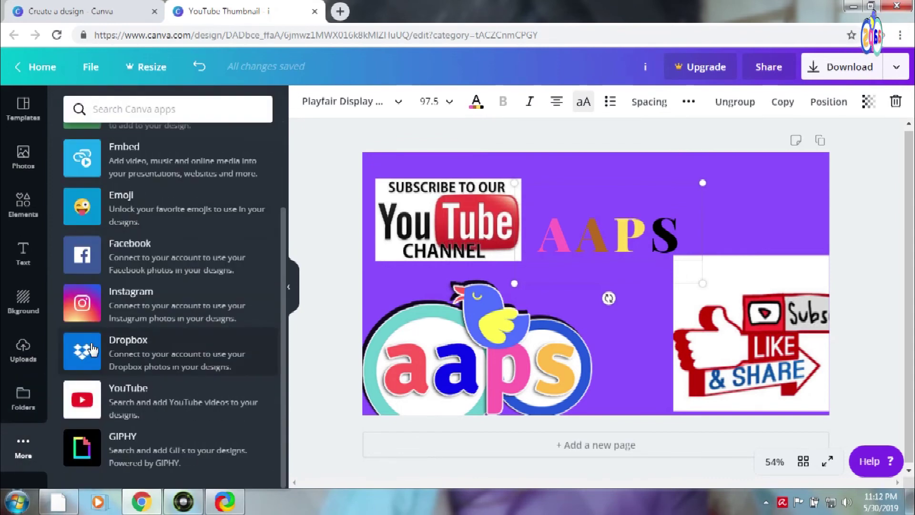
pyautogui.scroll(3, 92, 349)
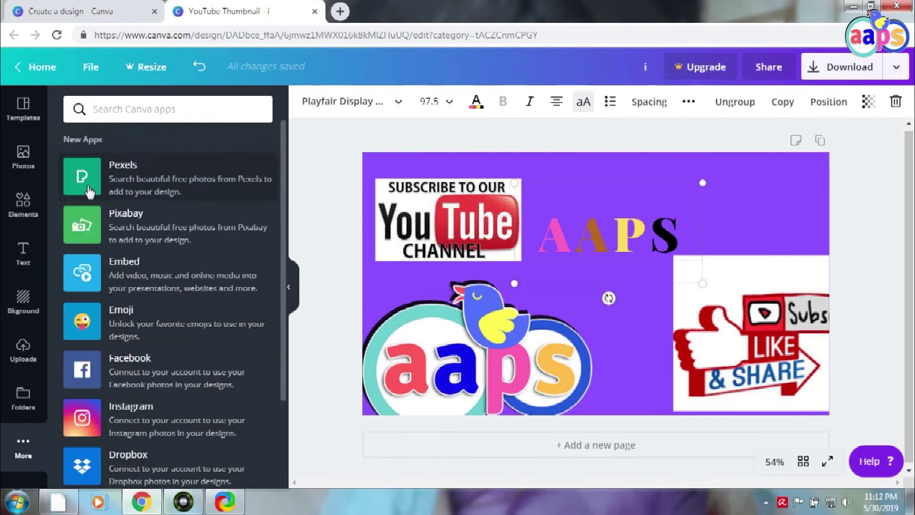
pyautogui.scroll(-3, 100, 247)
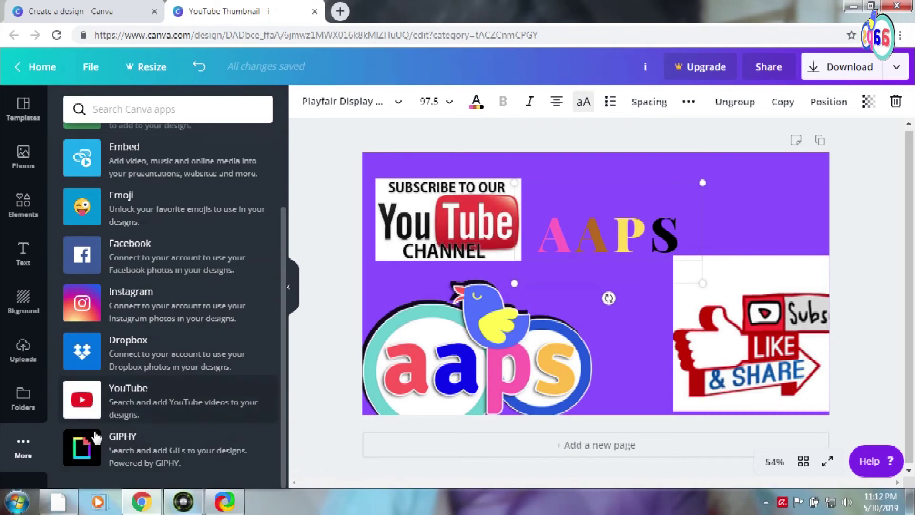
pyautogui.scroll(3, 107, 375)
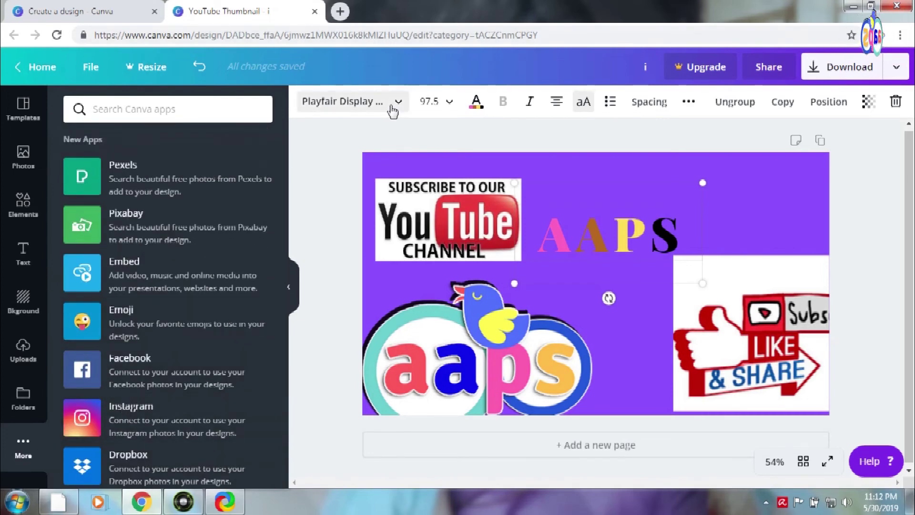
pyautogui.click(447, 109)
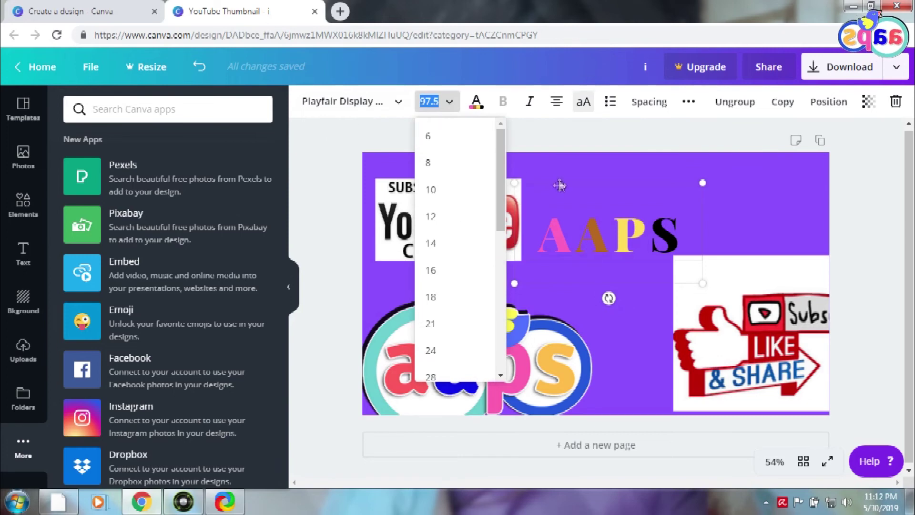
pyautogui.moveTo(503, 184)
pyautogui.mouseDown()
pyautogui.moveTo(510, 381)
pyautogui.moveTo(500, 126)
pyautogui.mouseUp()
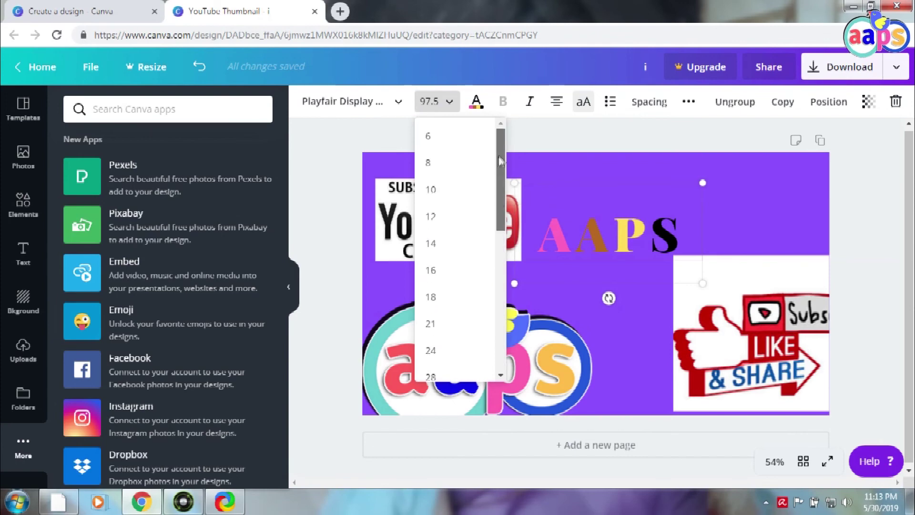
pyautogui.click(477, 102)
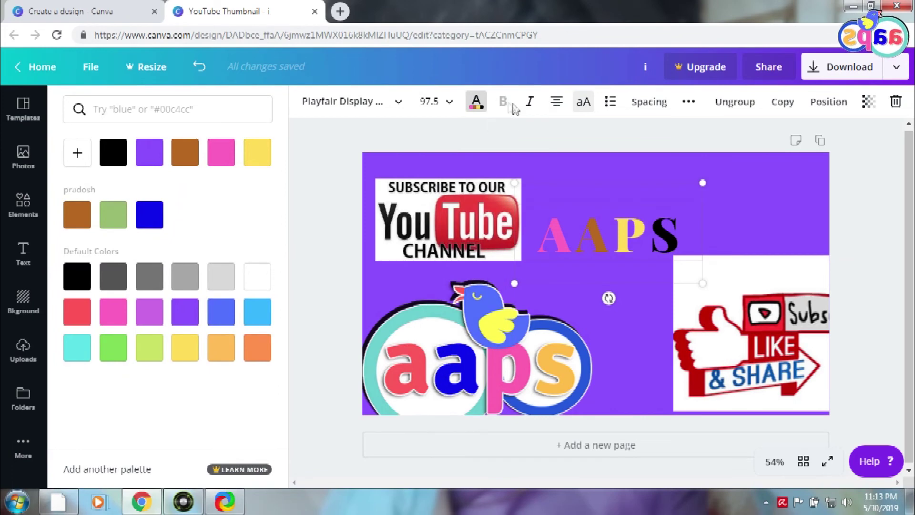
pyautogui.click(403, 103)
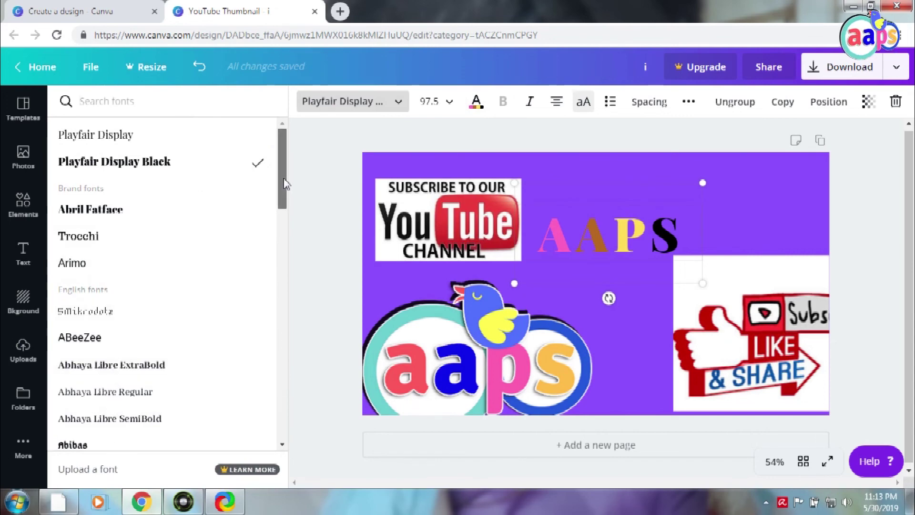
pyautogui.scroll(-5, 286, 261)
pyautogui.scroll(-5, 286, 334)
pyautogui.scroll(-3, 284, 408)
pyautogui.scroll(-3, 285, 447)
pyautogui.scroll(-2, 286, 458)
pyautogui.scroll(15, 284, 267)
pyautogui.scroll(-10, 282, 286)
pyautogui.scroll(10, 257, 381)
pyautogui.scroll(-10, 280, 355)
pyautogui.scroll(10, 286, 286)
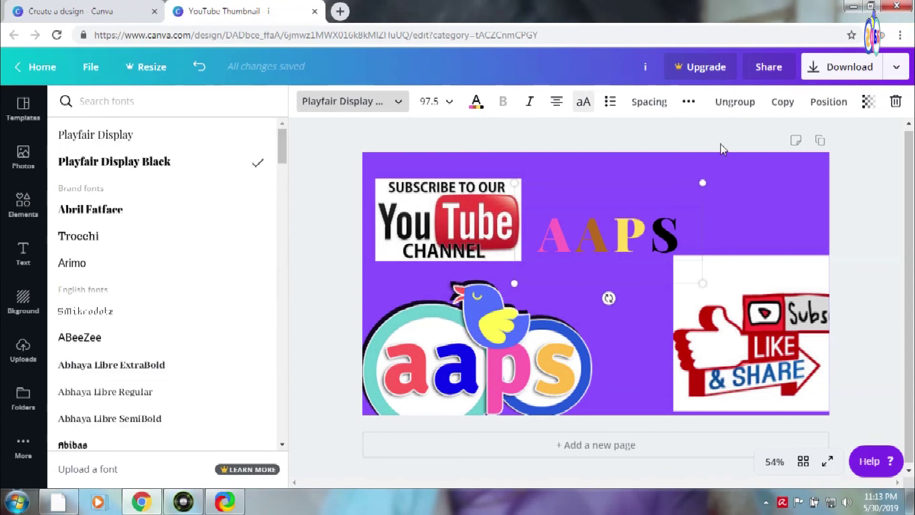